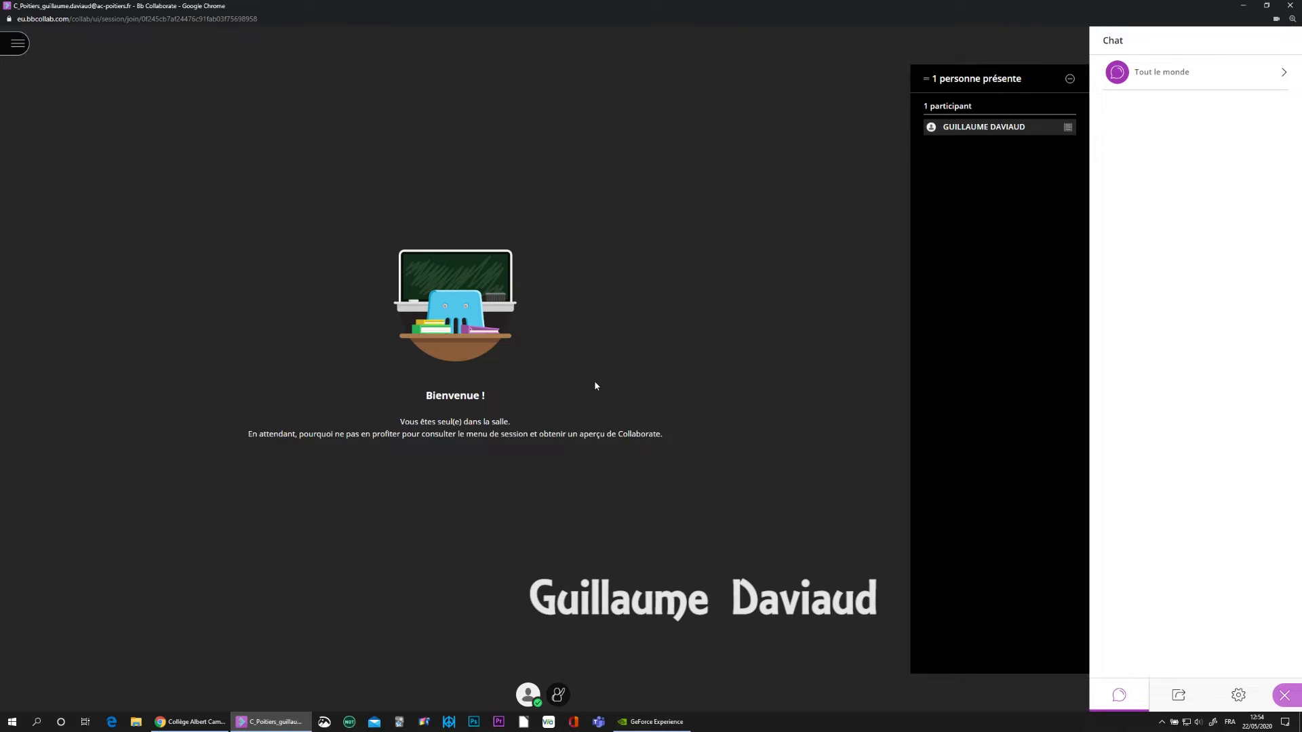
- Sign out of the i-Cart portal, log back in with the teacher's username and password, and show the Applications tiles
click(190, 721)
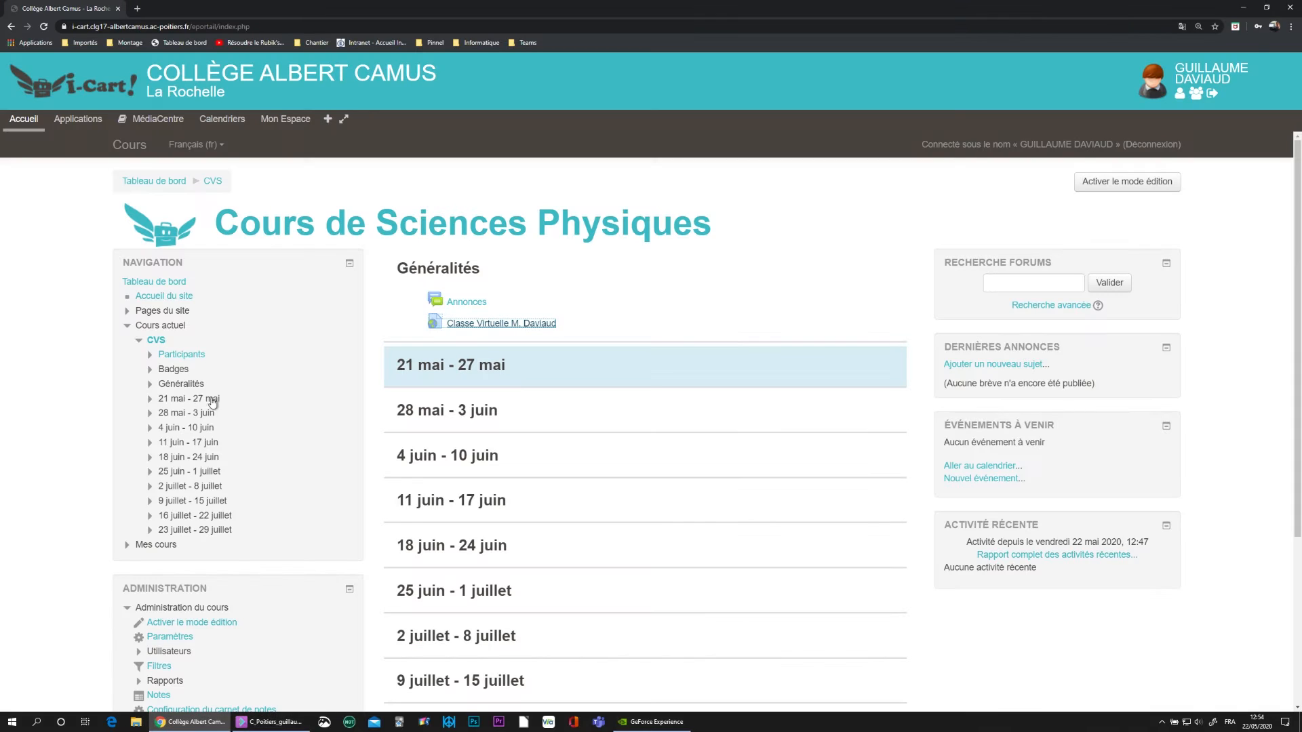
click(1214, 95)
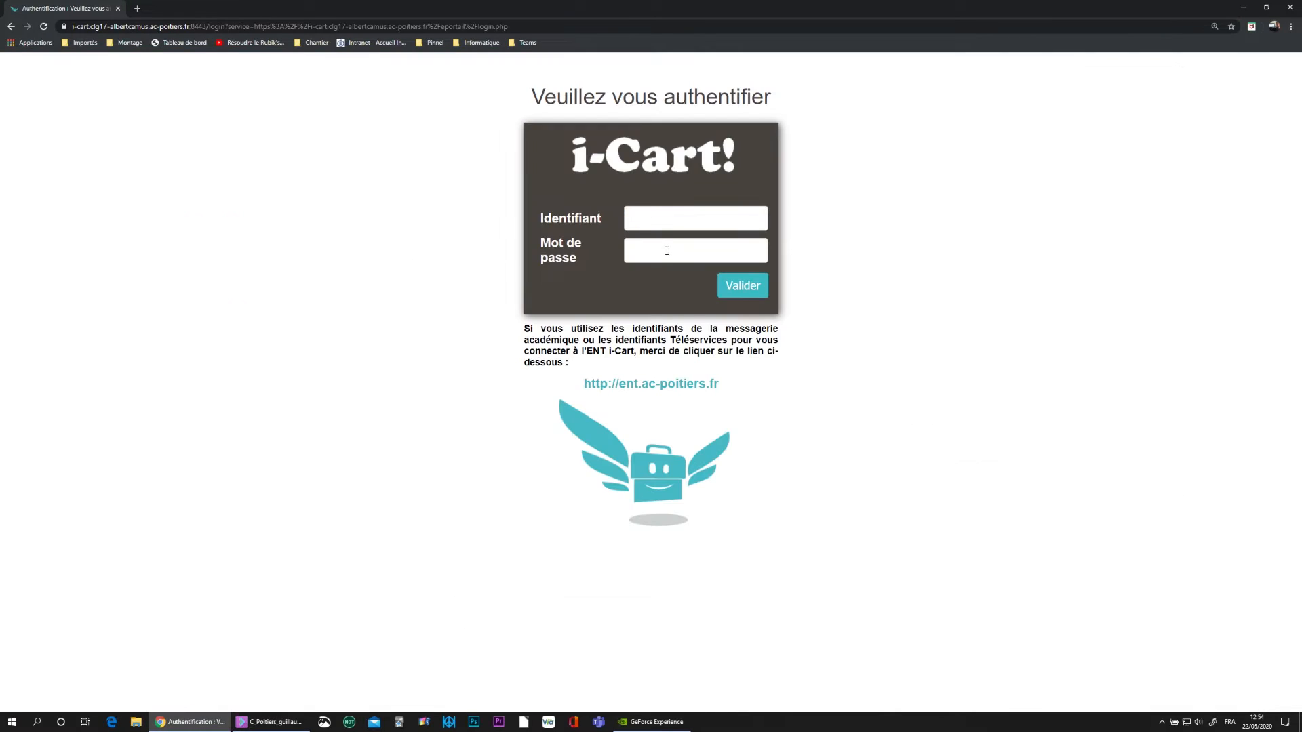
key(Tab)
text(******)
key(Return)
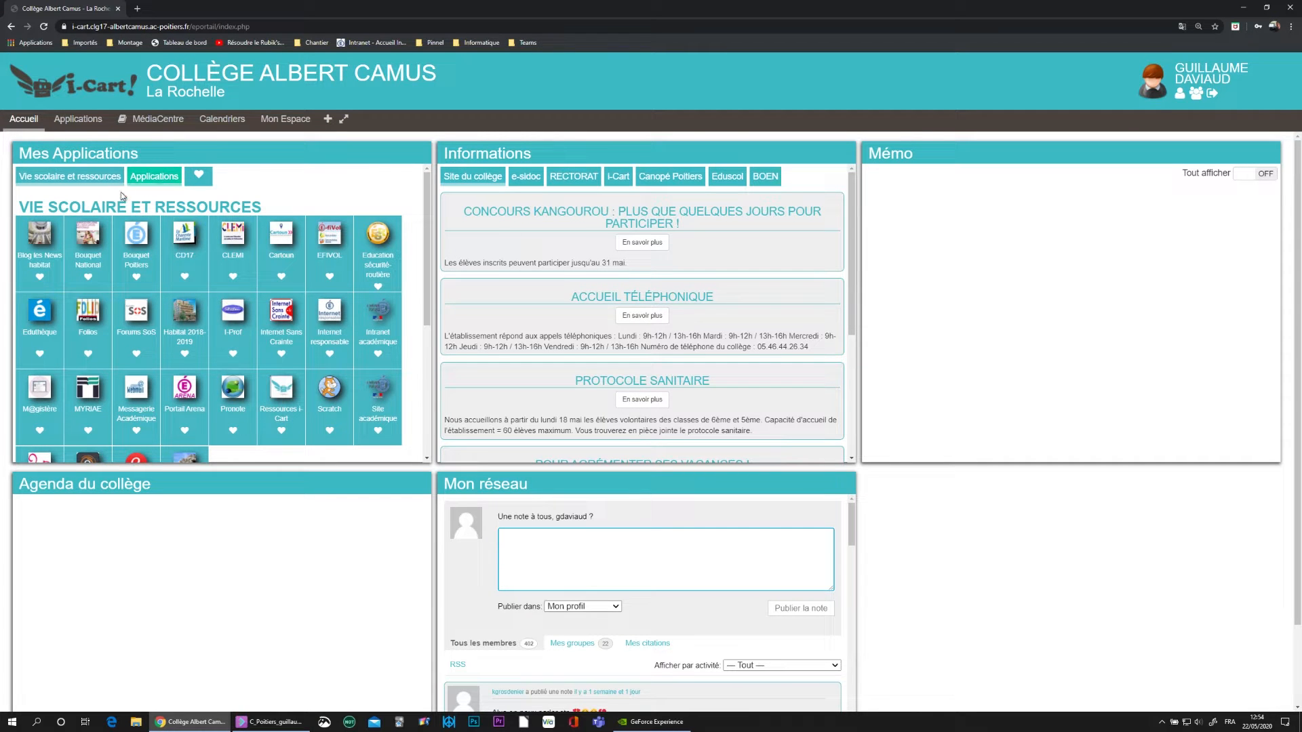
click(155, 182)
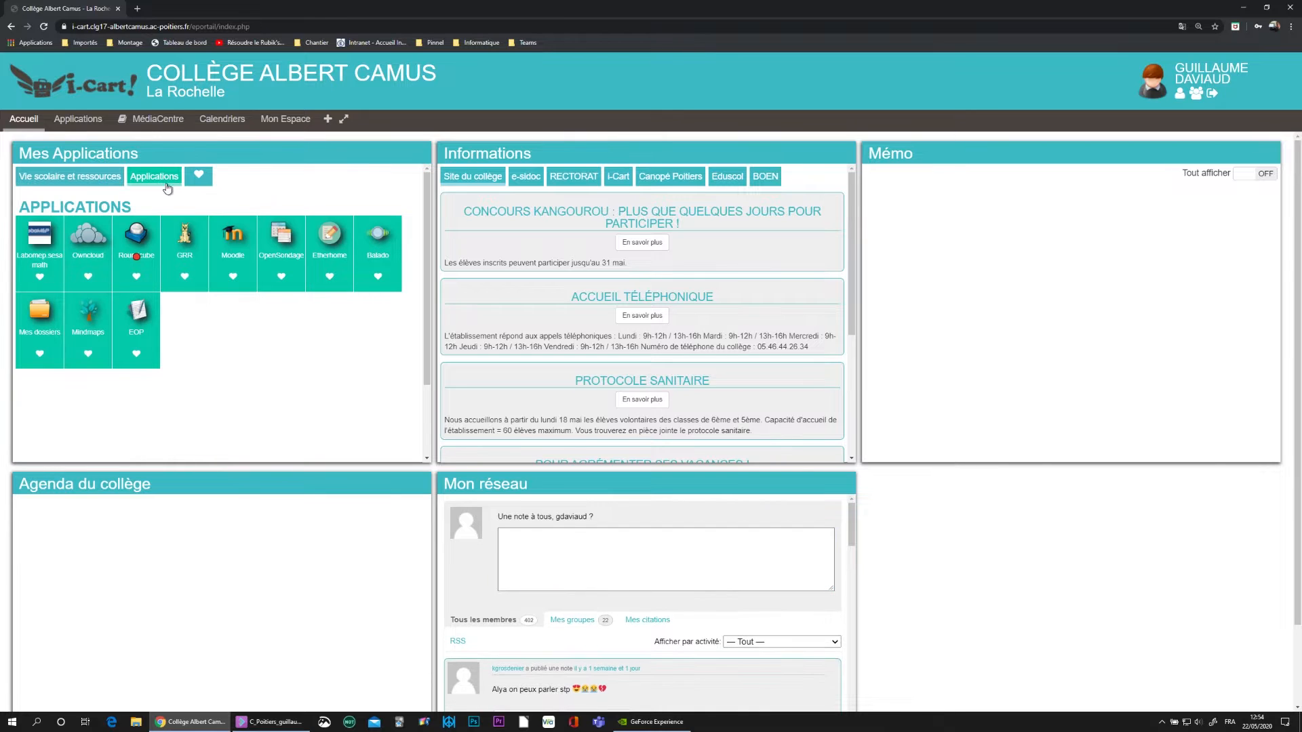
- Open Moodle, turn editing on, and start a new course from Gestion des cours et catégories
click(233, 247)
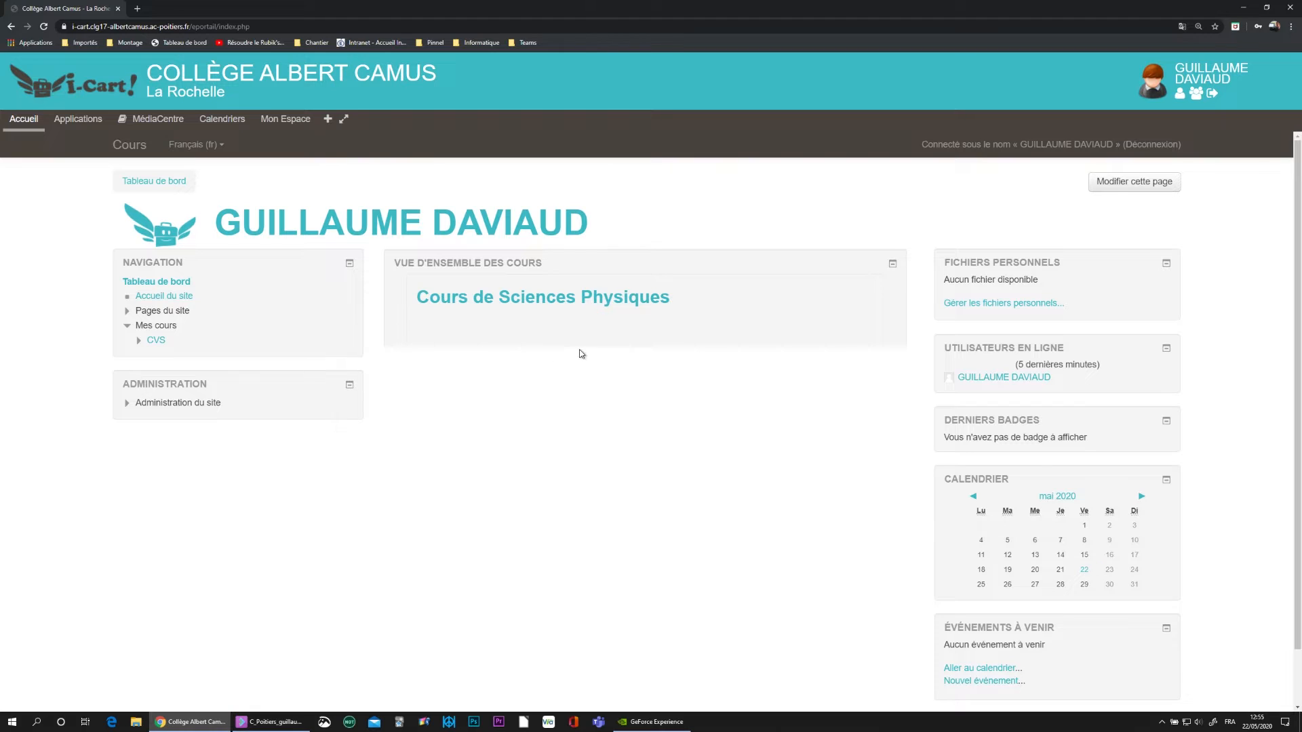
click(1131, 183)
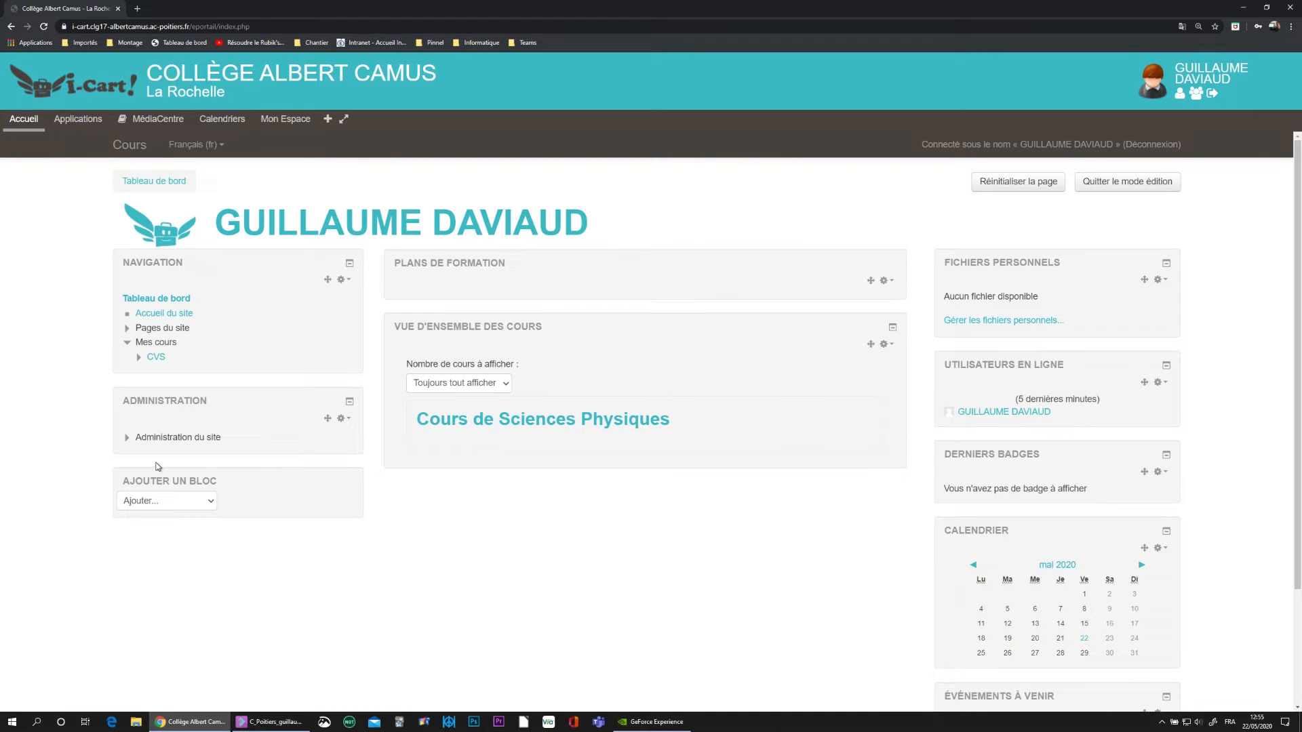
click(126, 439)
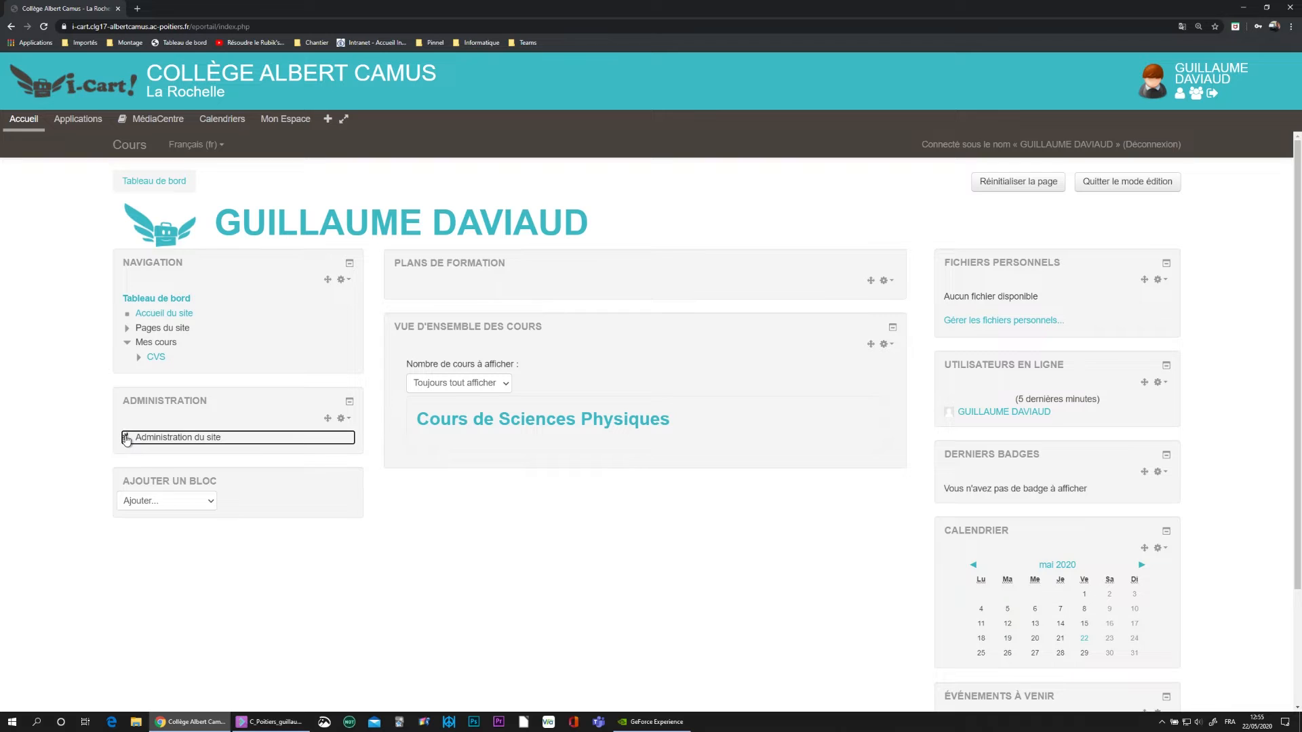
click(137, 467)
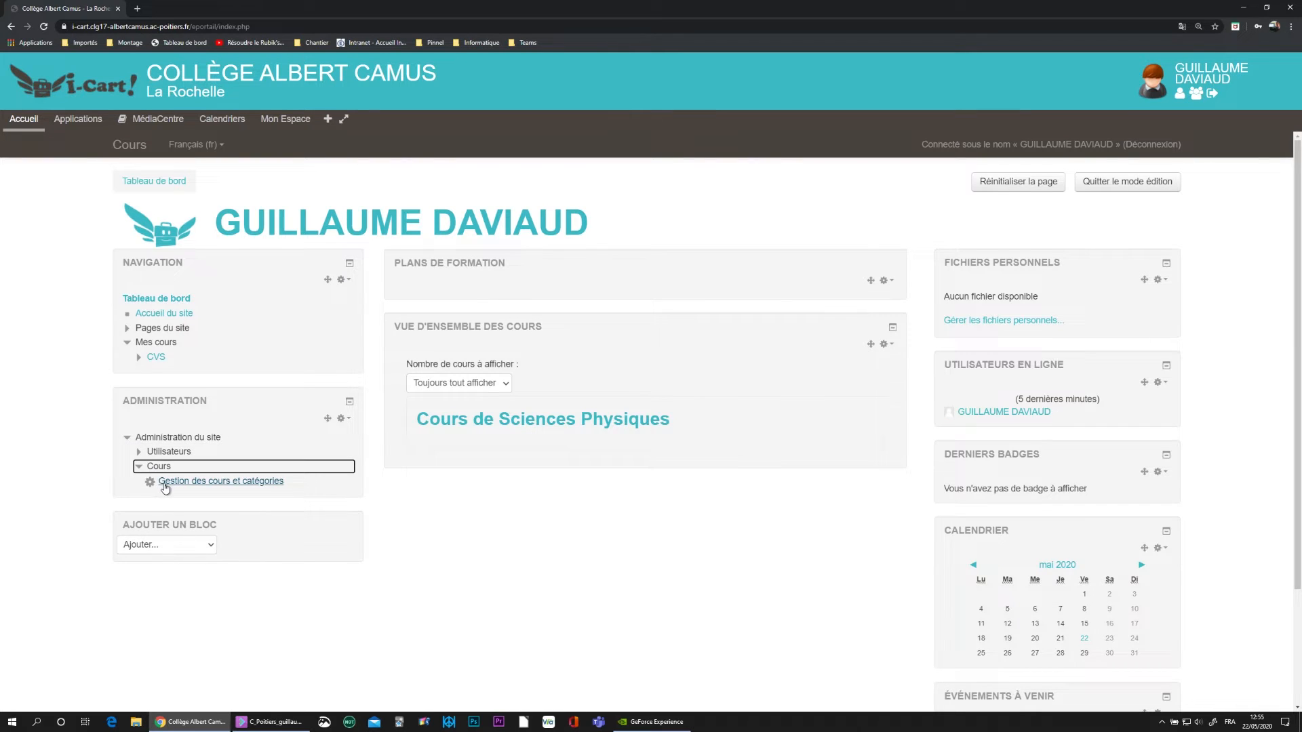
click(165, 482)
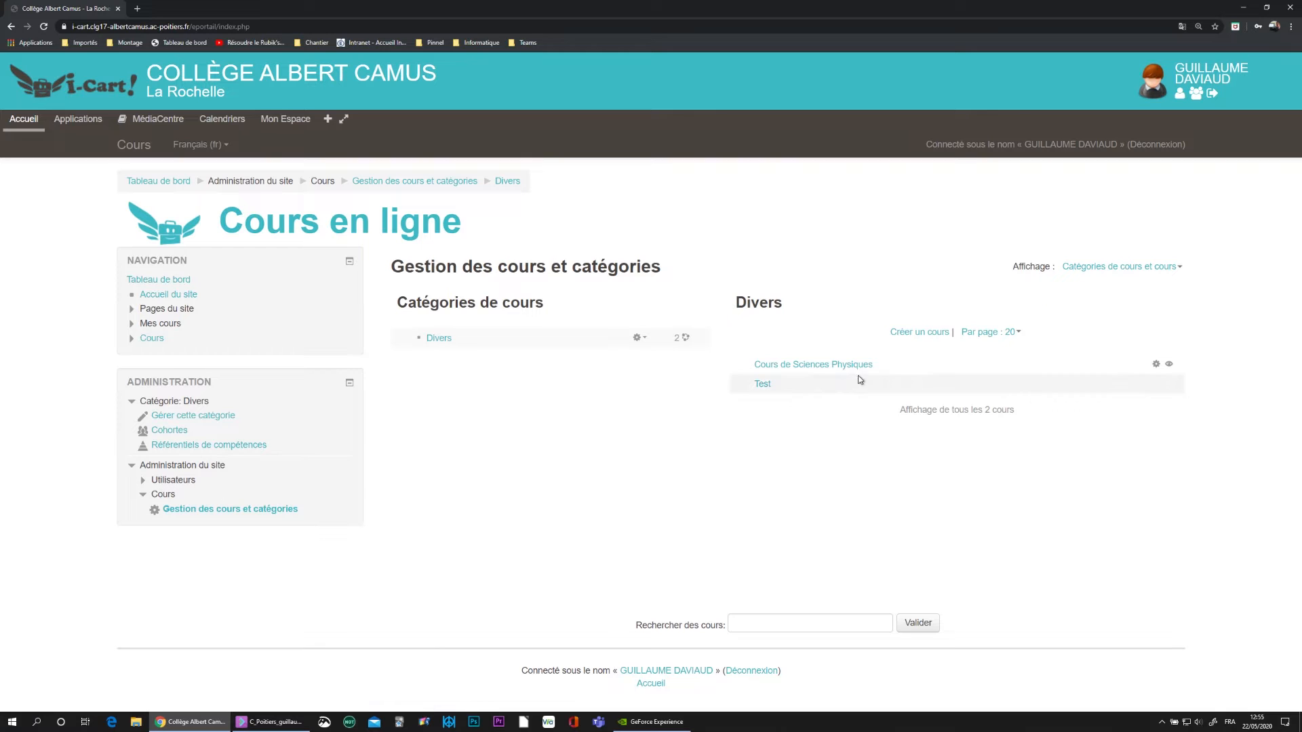
click(919, 332)
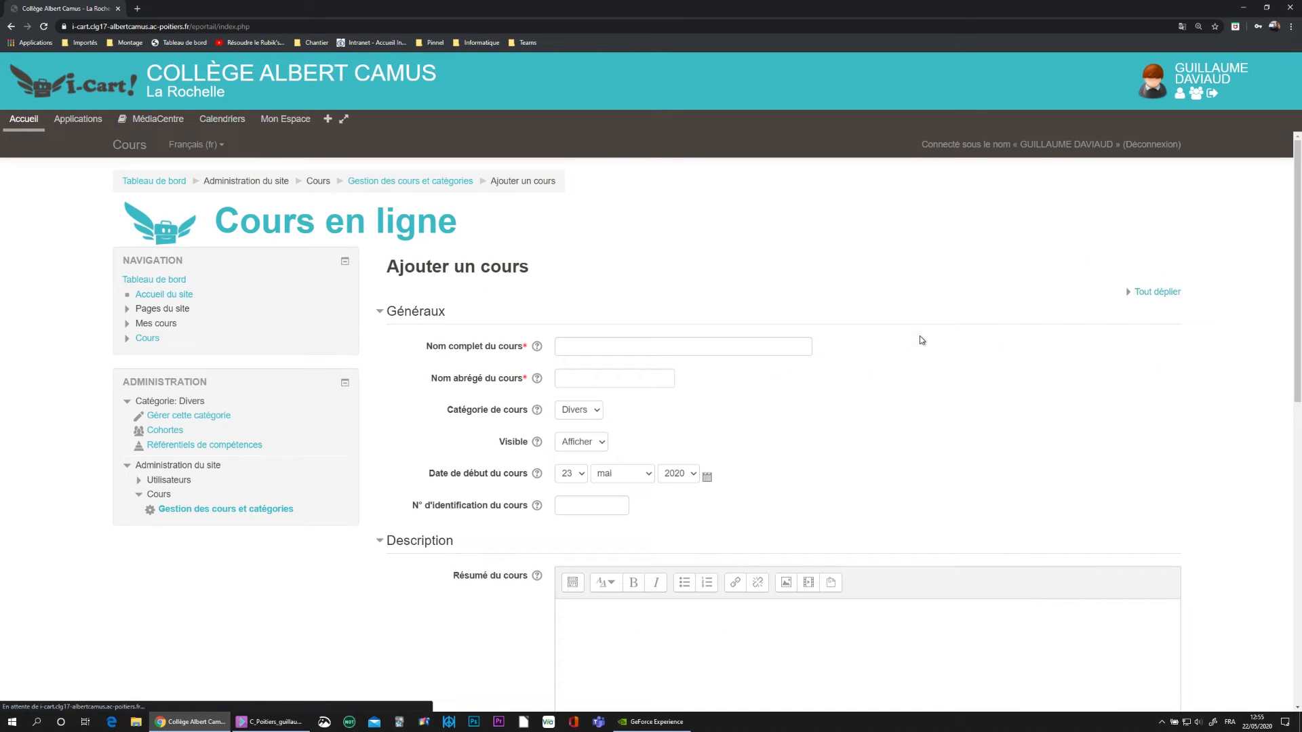
- Create the course 'Classes virtuelles TEST' with short name CV_TEST, then save and display it
click(595, 348)
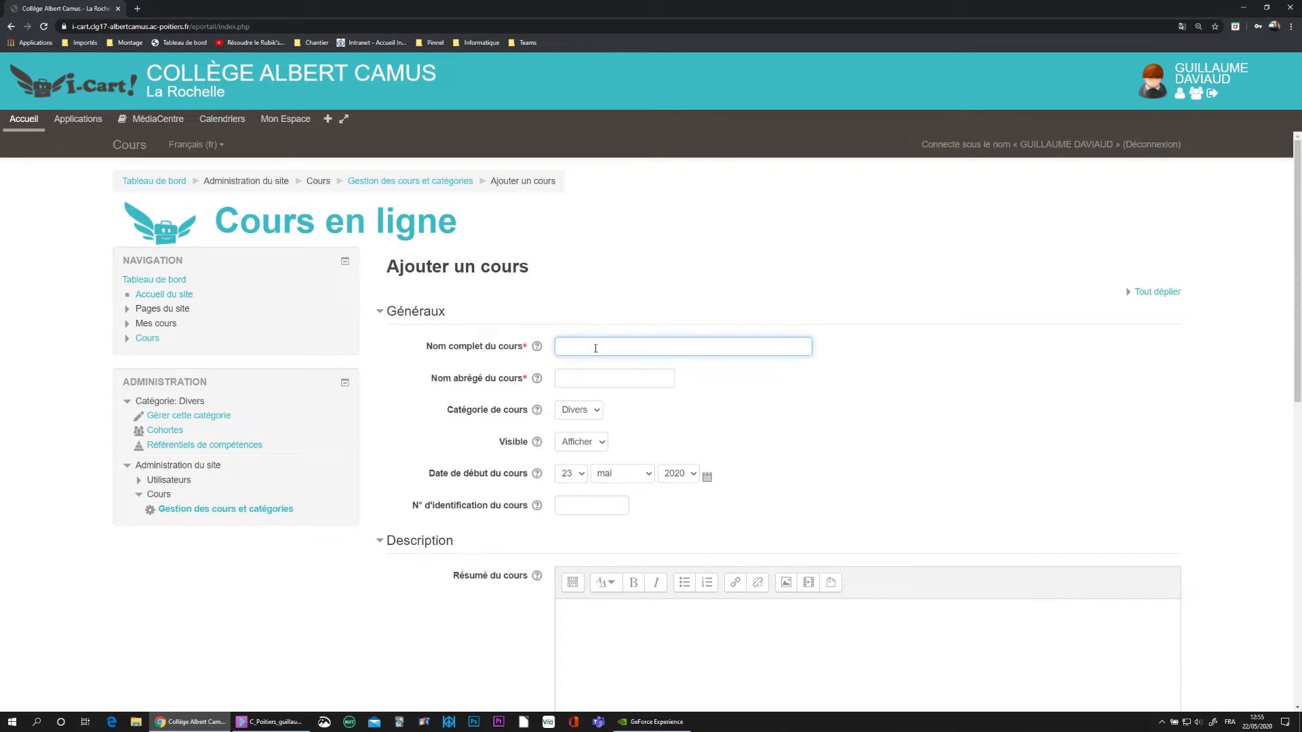
text(Classes virtuelles TEST)
click(587, 378)
text(CV)
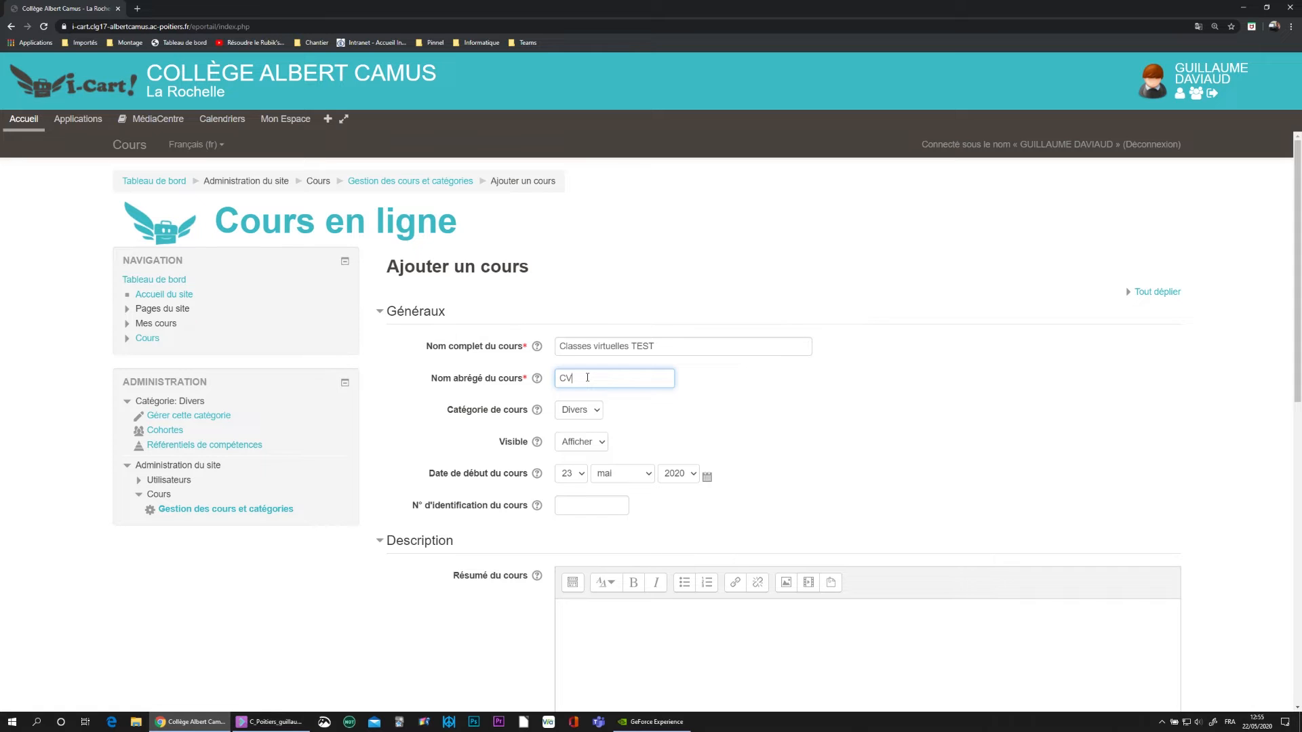
text(_TEST)
scroll(587, 378, down, 8)
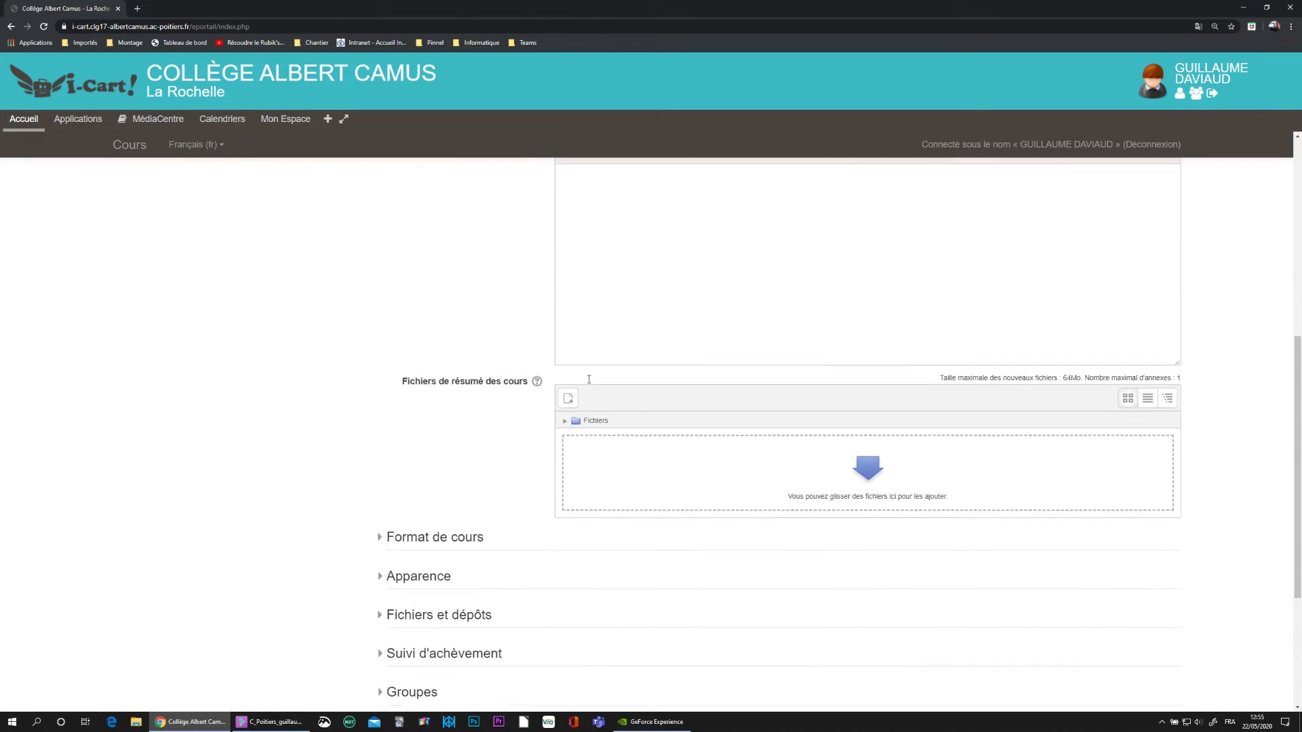
scroll(589, 379, down, 2)
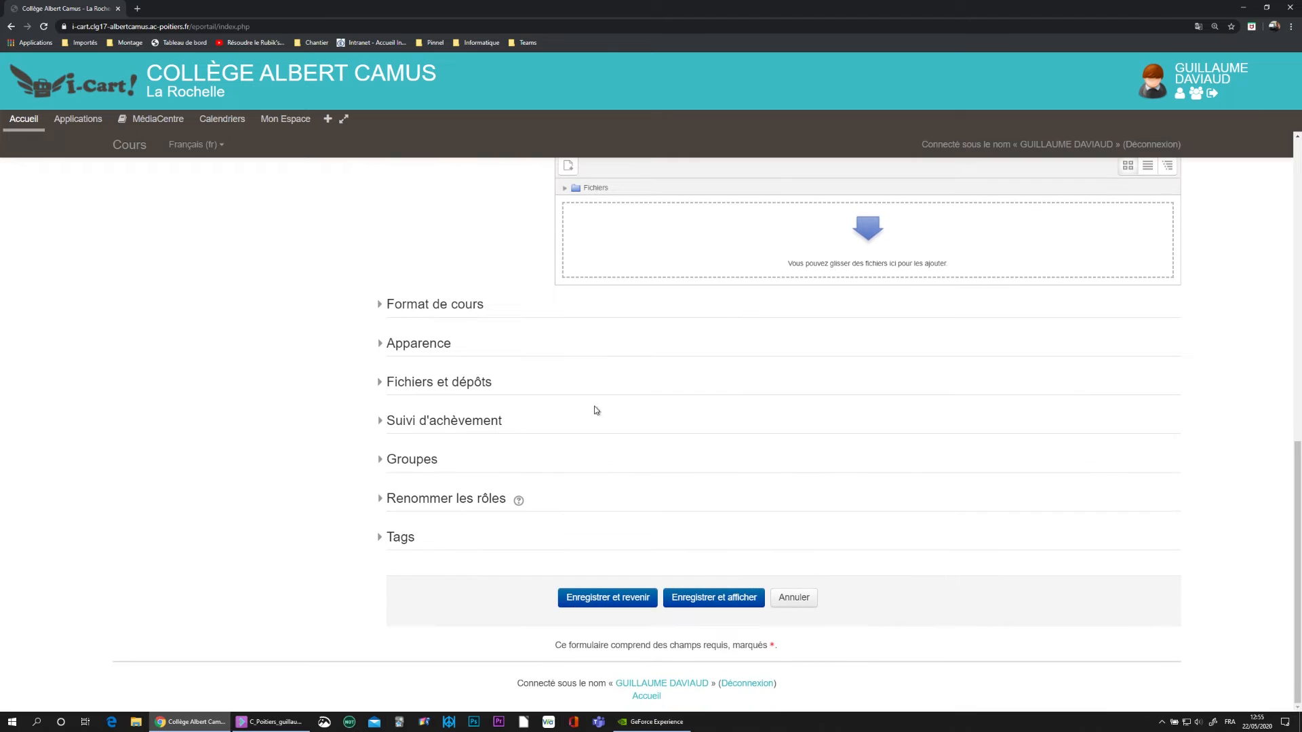
click(702, 600)
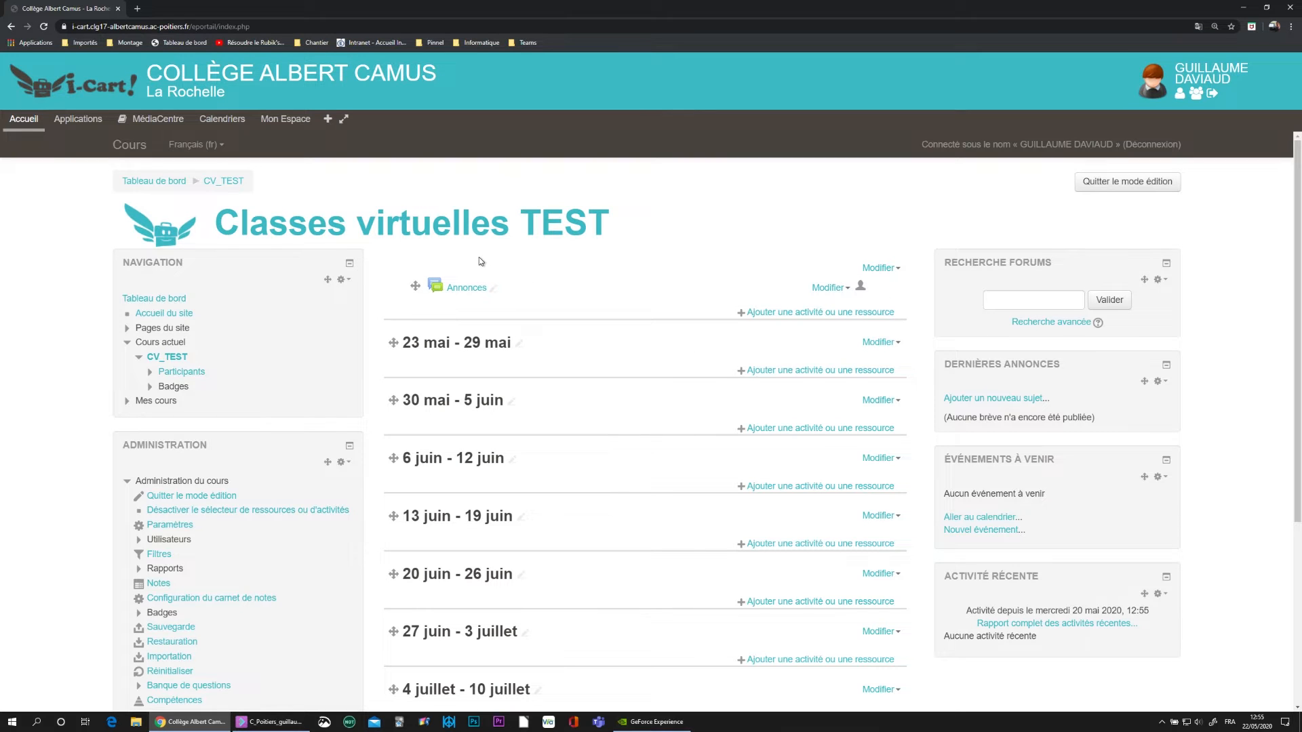
- Add a URL resource from the RESSOURCES section of the activity chooser
click(796, 313)
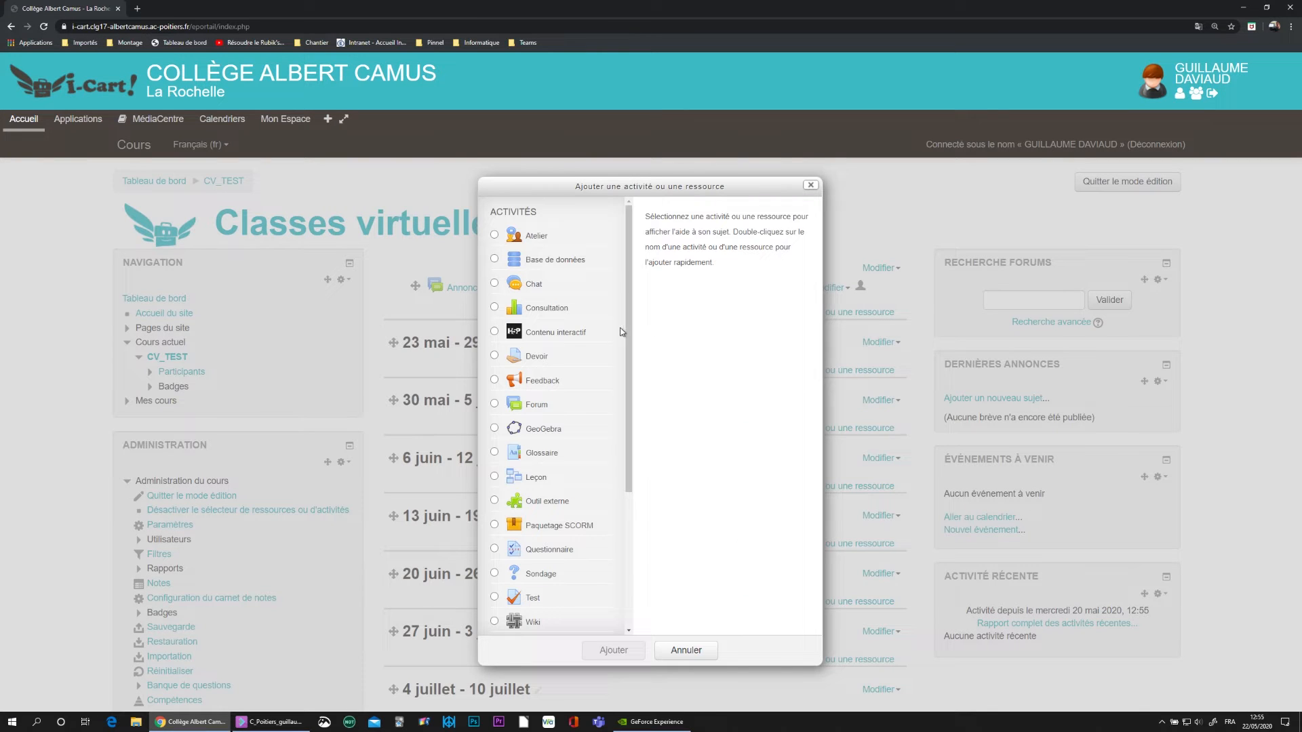
drag(628, 332, 627, 497)
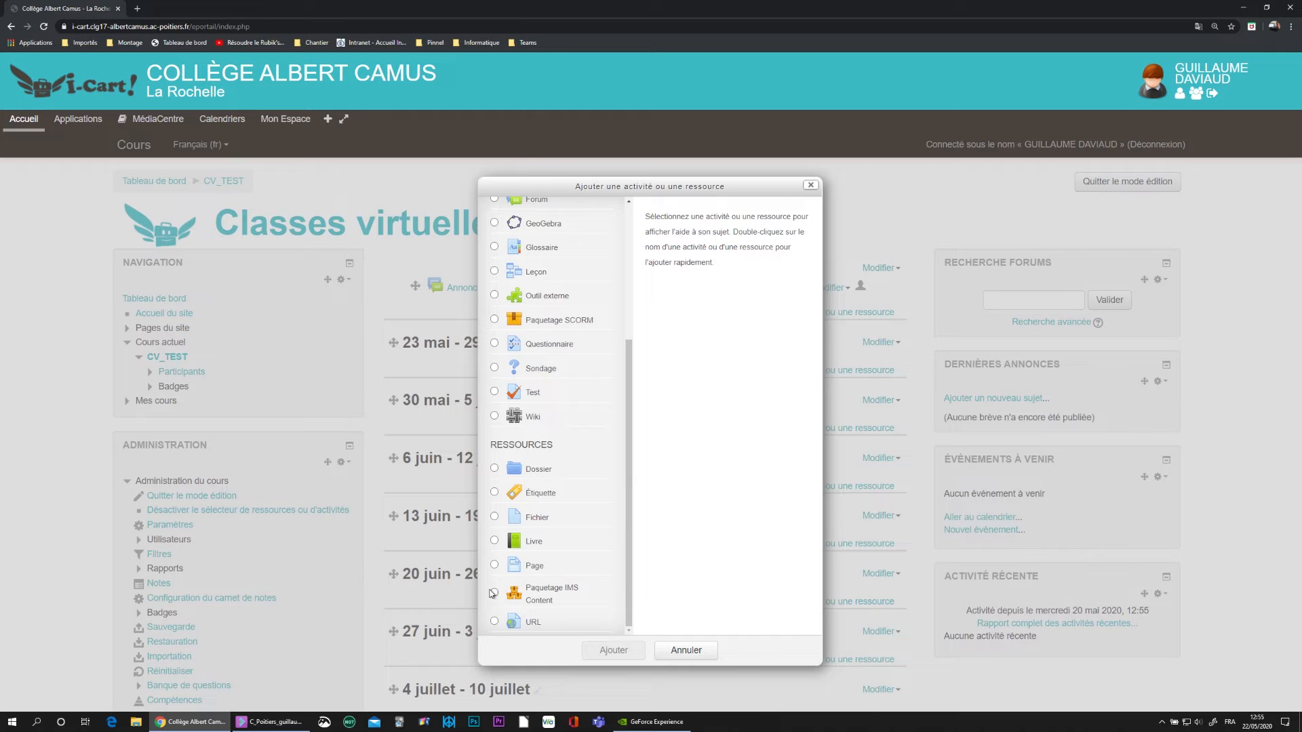
click(495, 622)
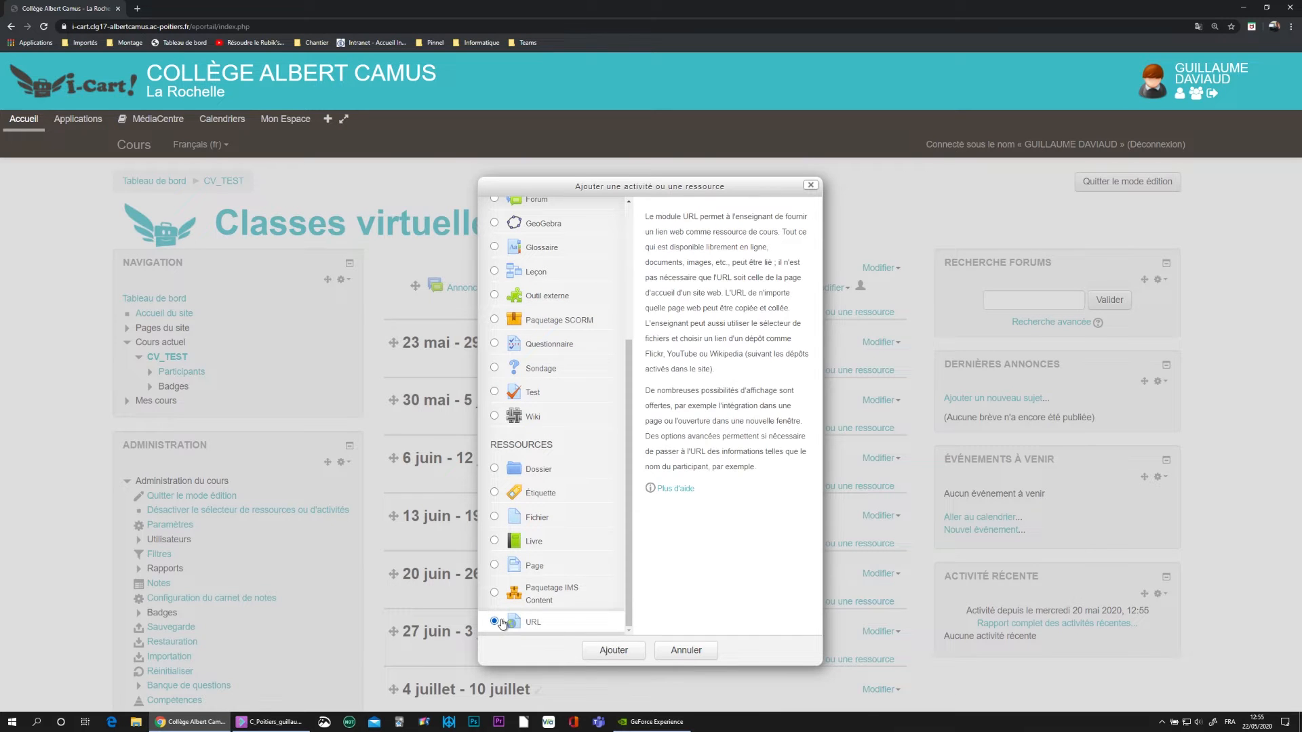
click(614, 651)
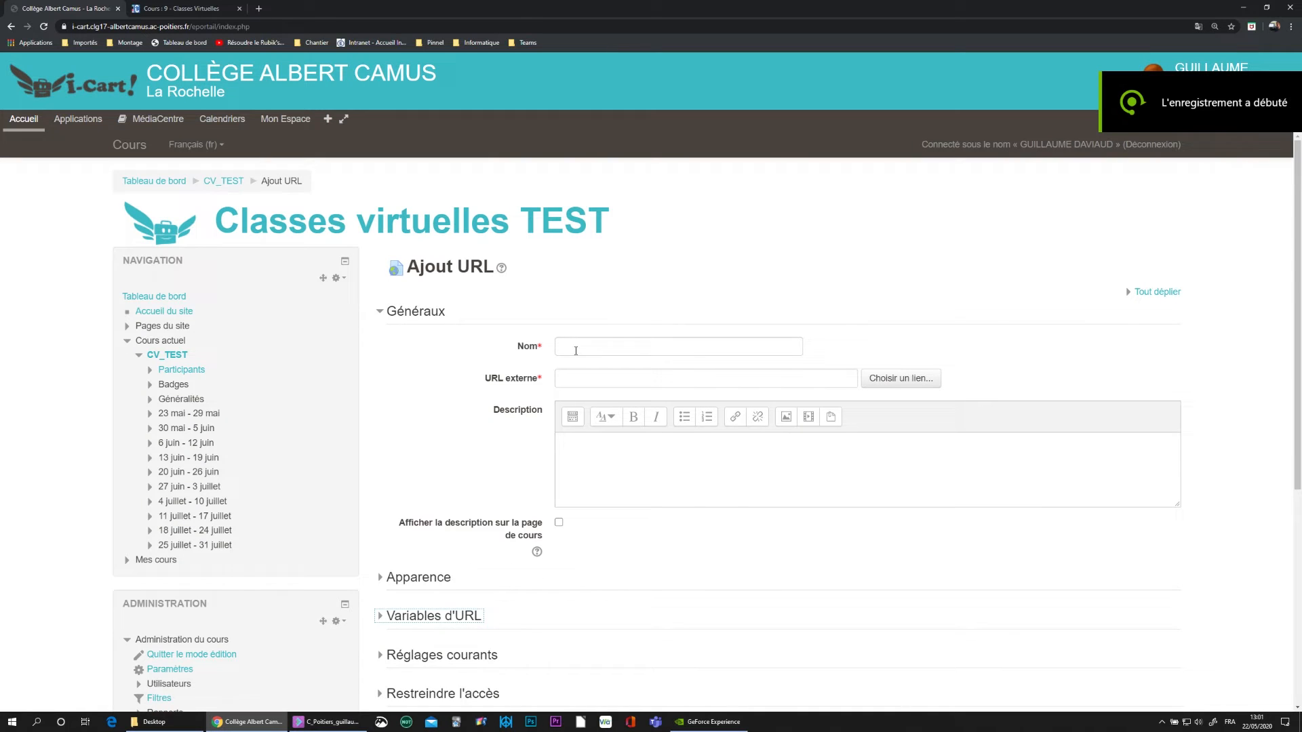
- Name the URL resource 'Classes virtuelles' followed by the teacher's name
click(576, 350)
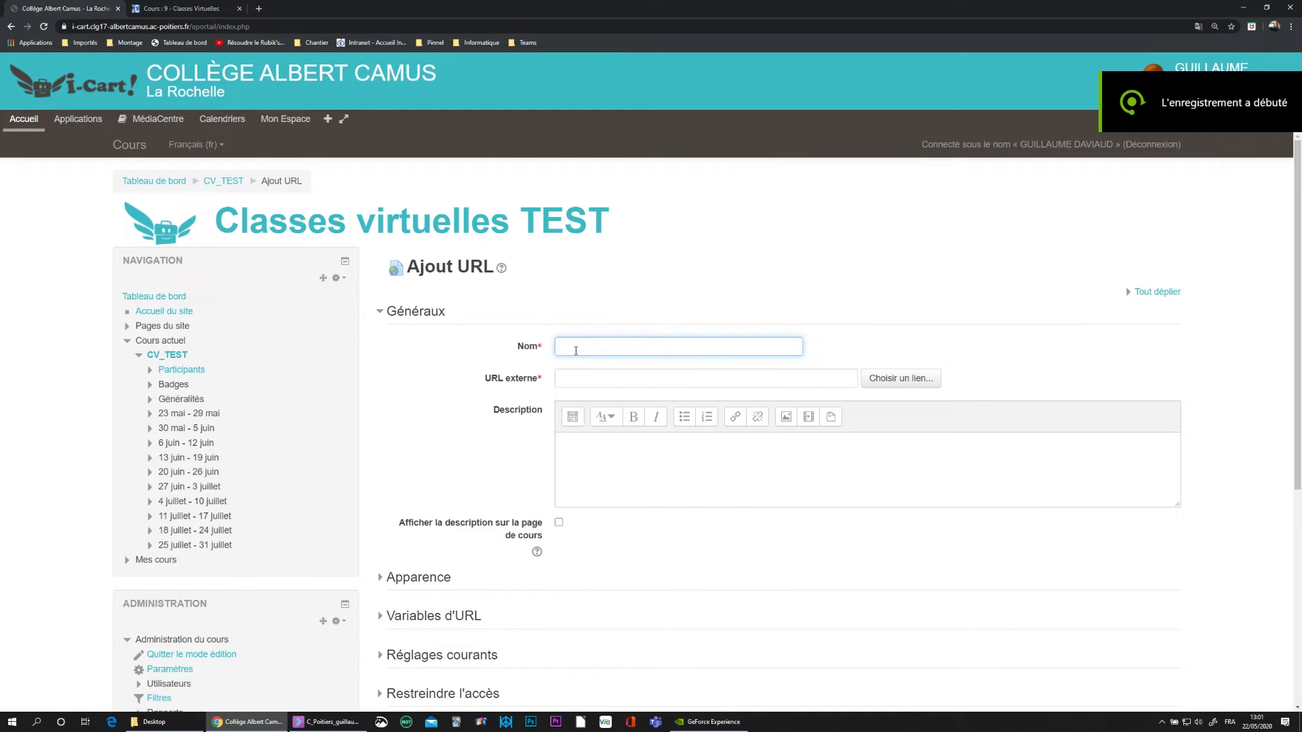
text(Classe V)
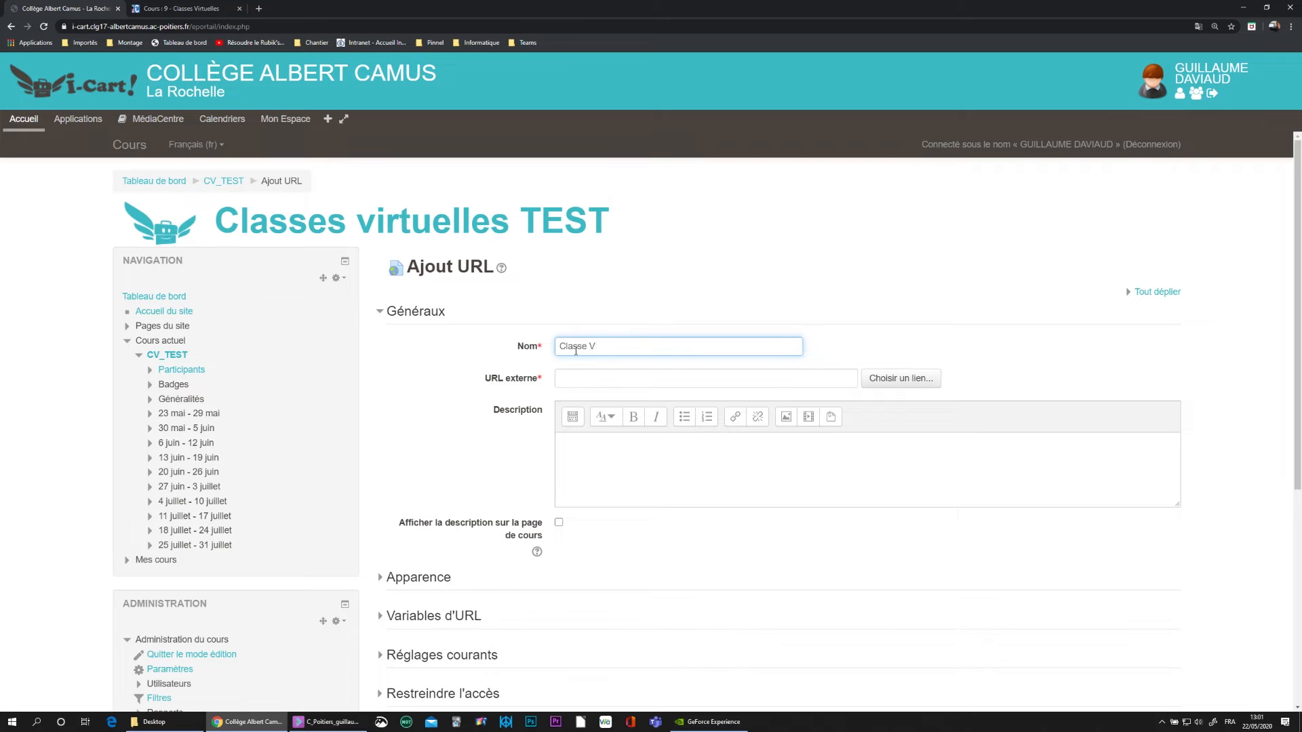
text(ivirtuelles de M. Daviaud)
- Copy the participant link from the CNED Classes Virtuelles page and return to the Moodle form
click(201, 5)
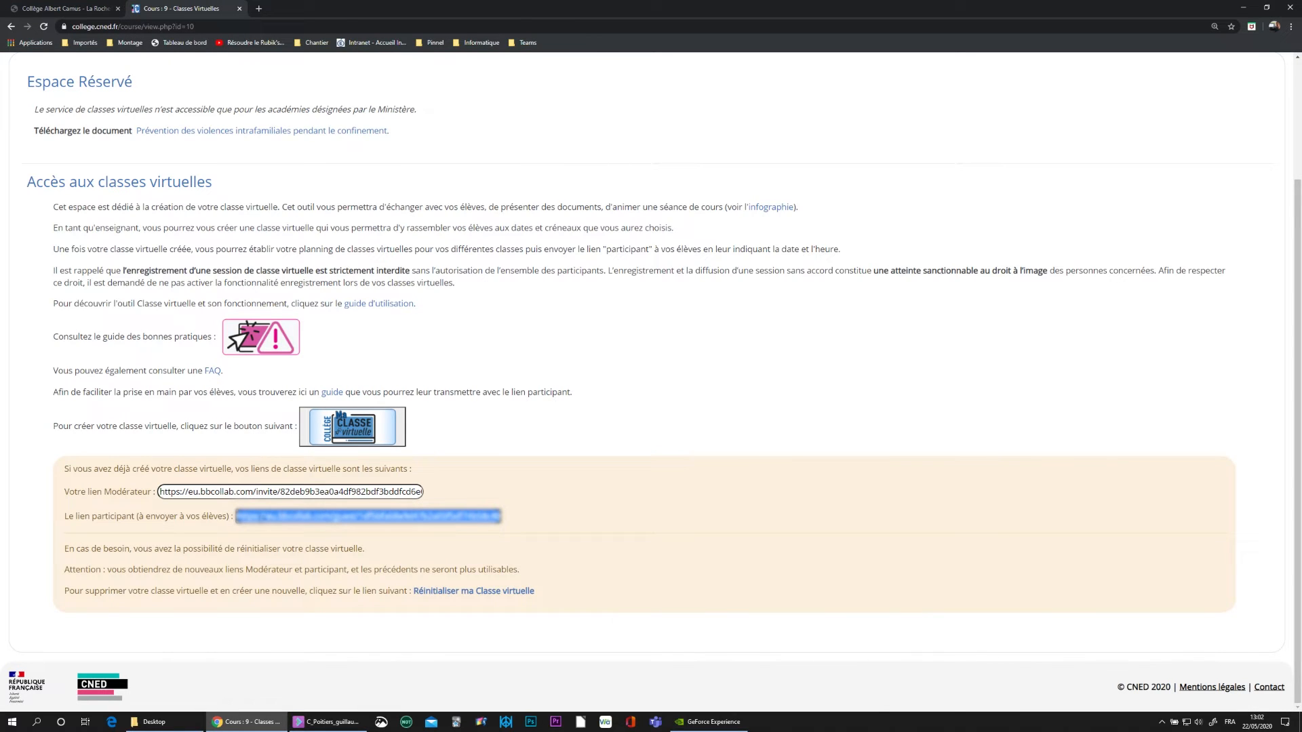
click(364, 531)
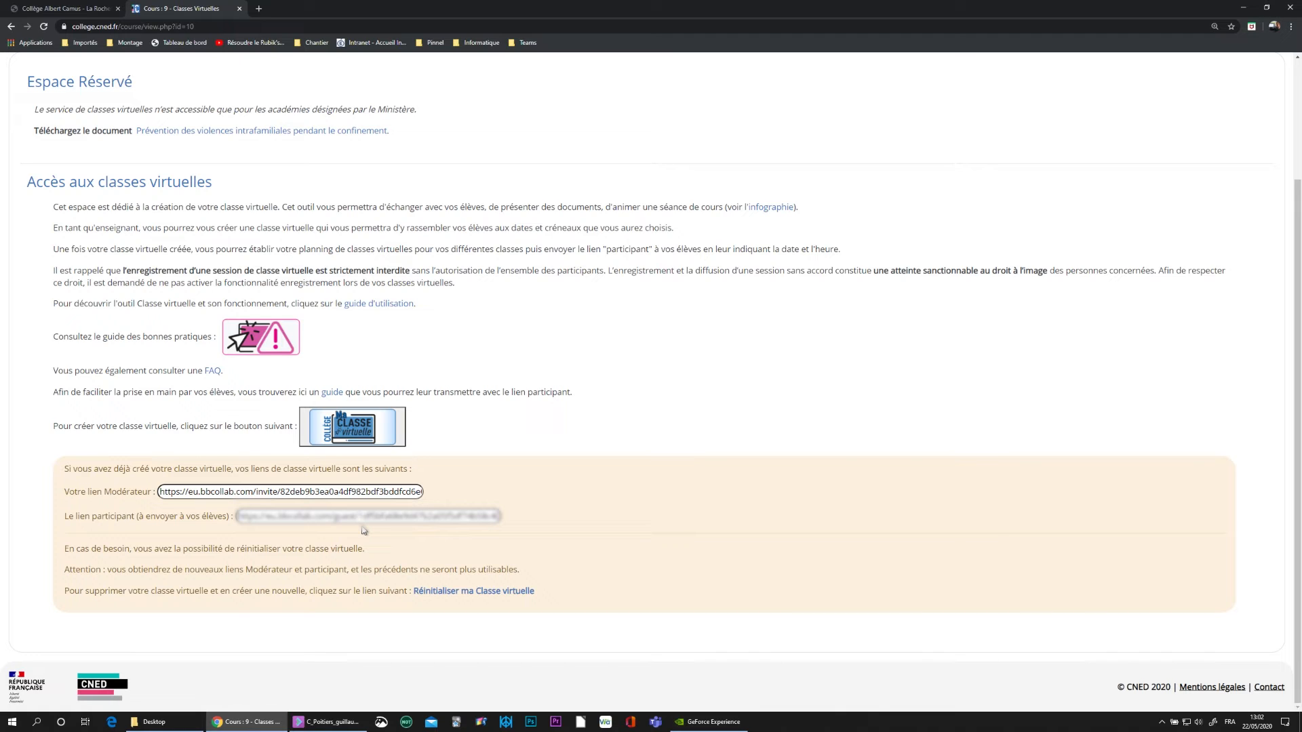
click(364, 516)
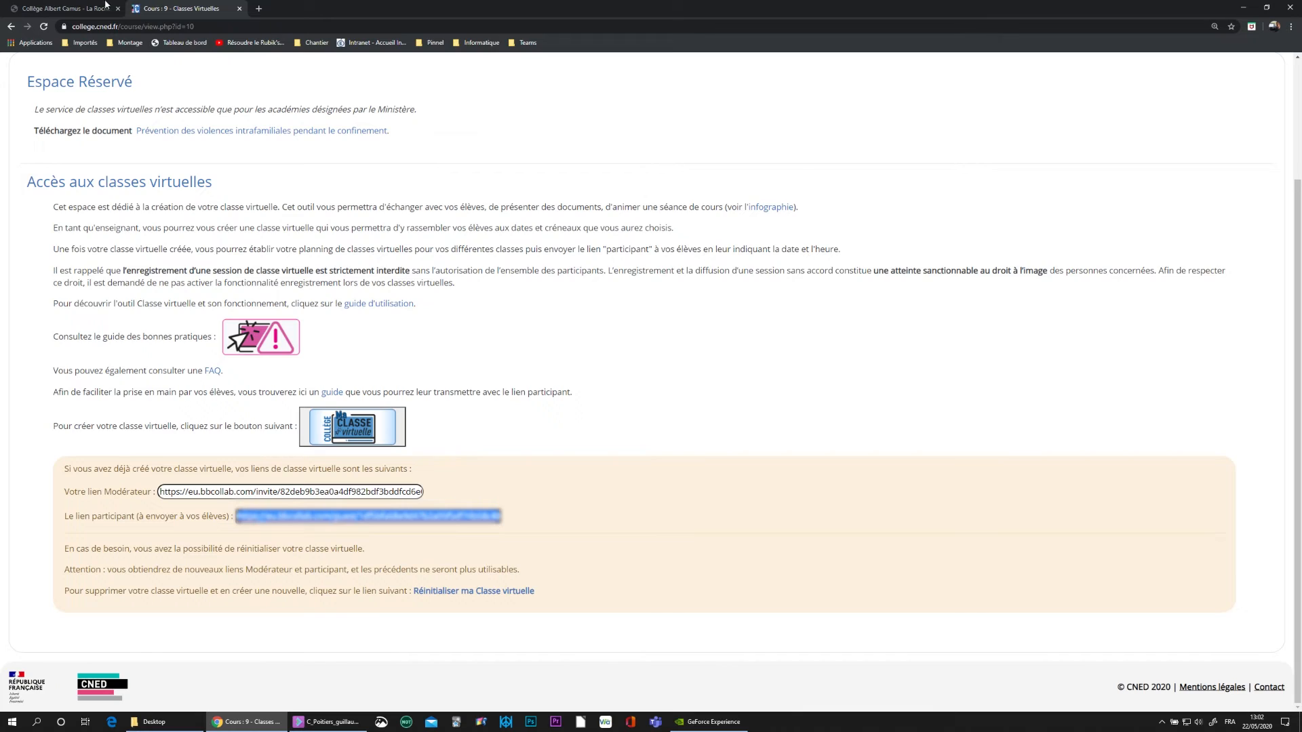
click(68, 8)
- Paste the participant link as the external URL and set display to 'Dans une fenêtre surgissante'
click(562, 378)
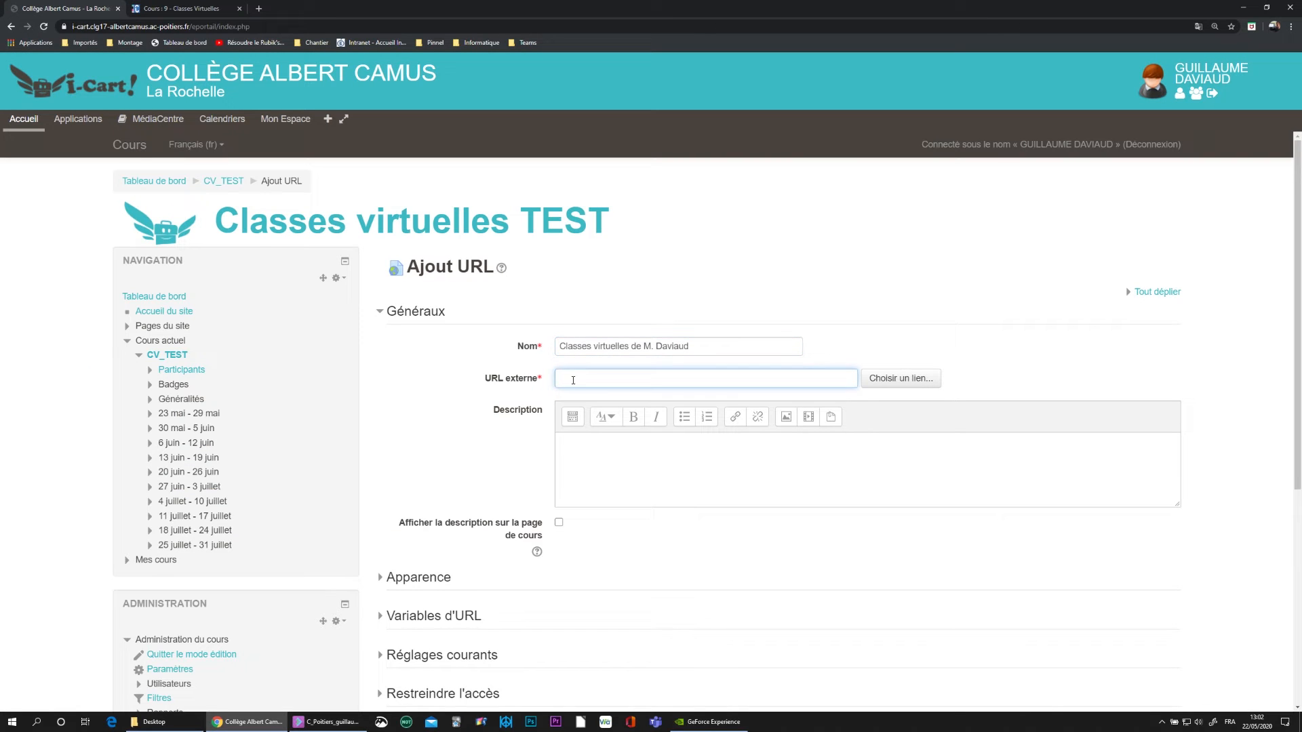
key(ctrl+v)
scroll(490, 397, down, 2)
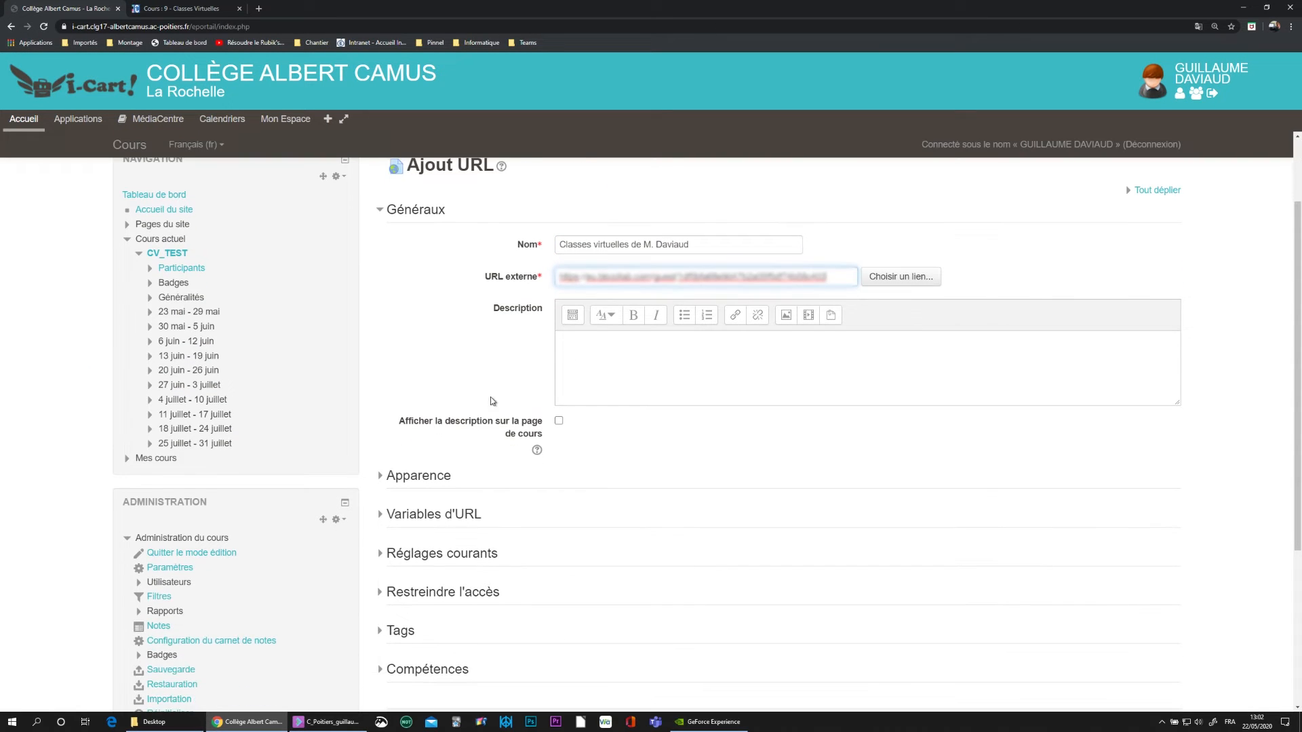
click(391, 477)
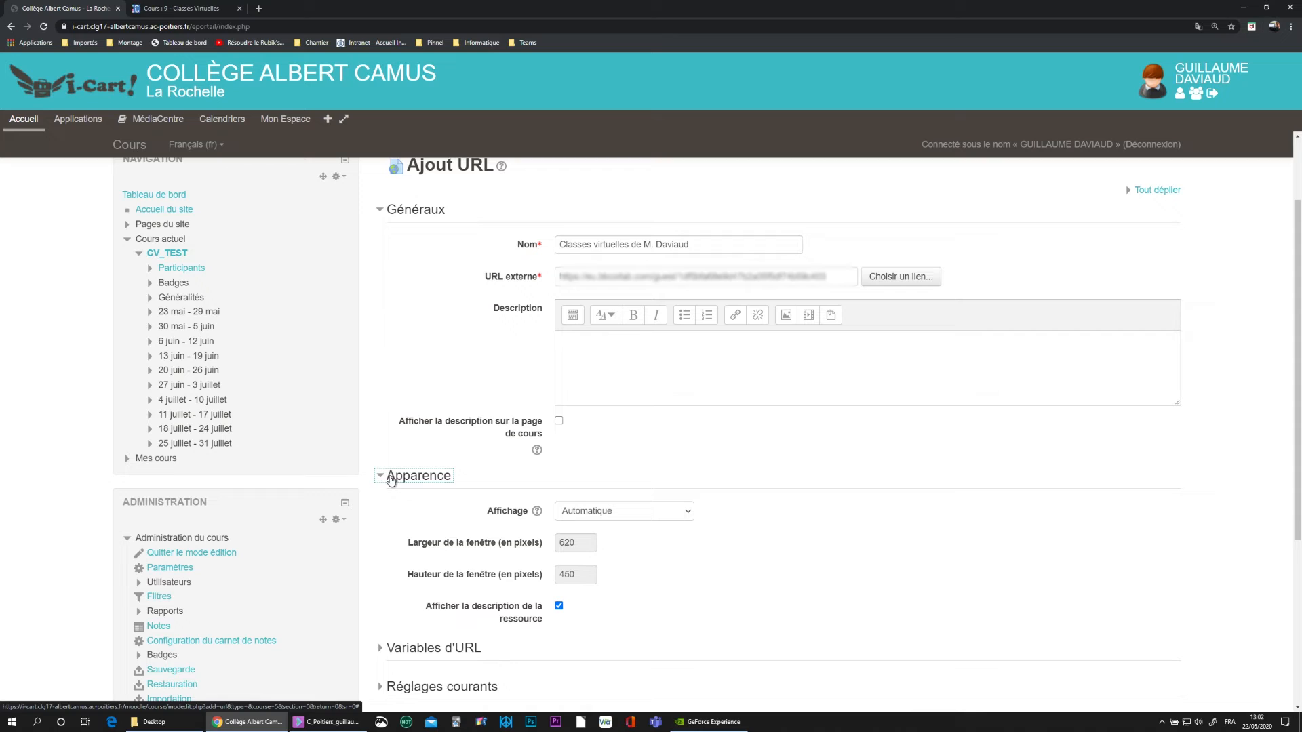
click(640, 515)
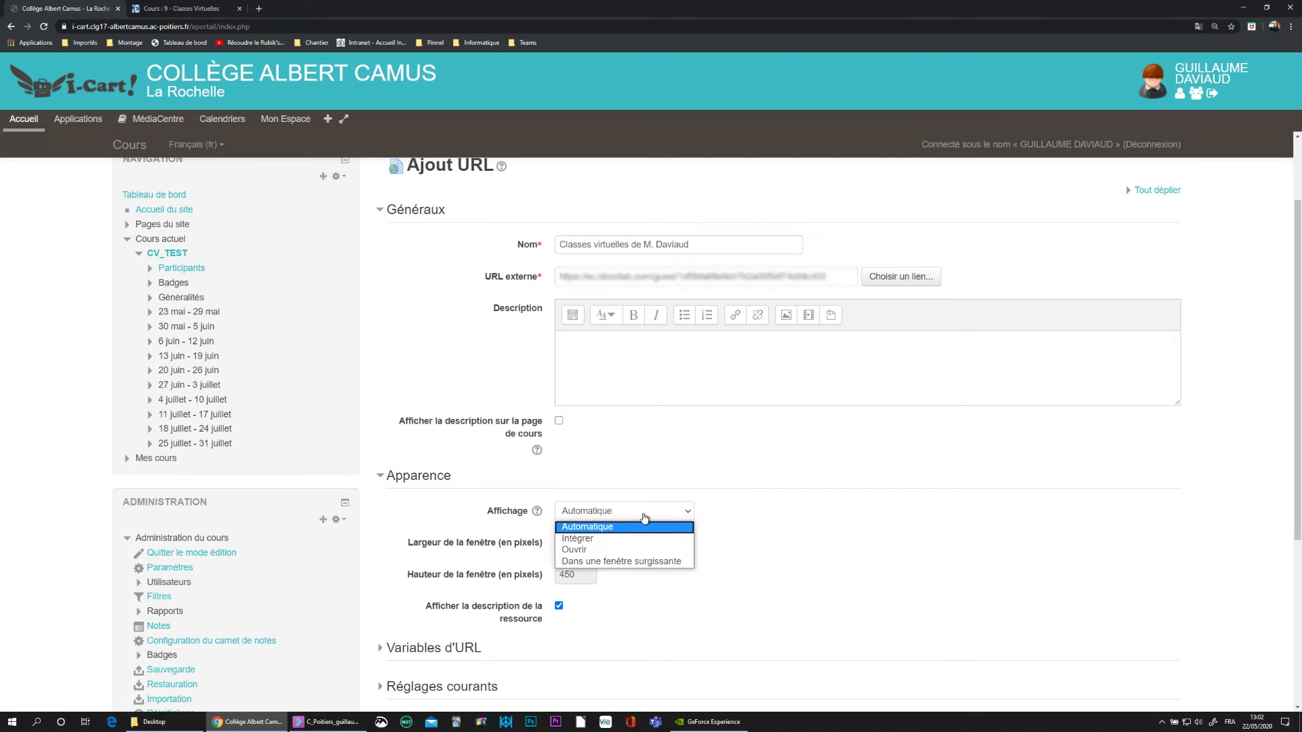
click(658, 562)
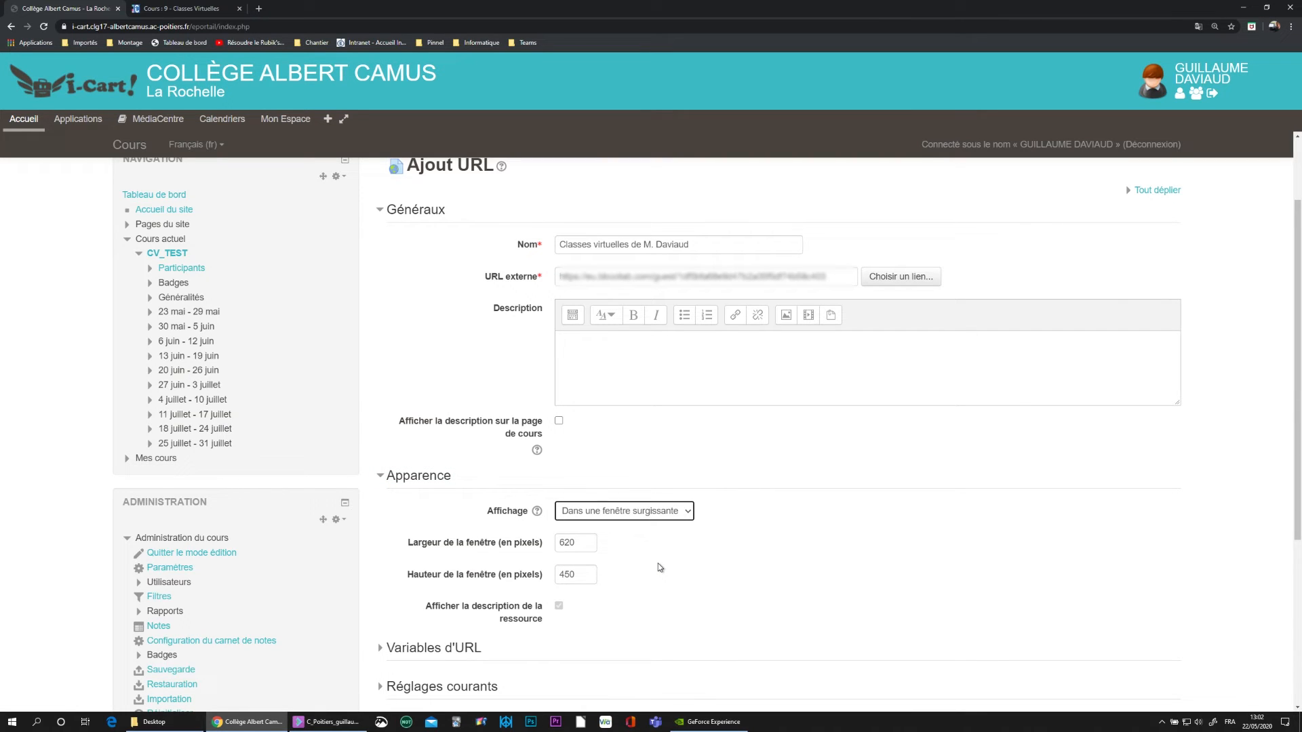
- Set the popup window size to 800 wide by 600 high, replacing 620 × 450
double_click(568, 544)
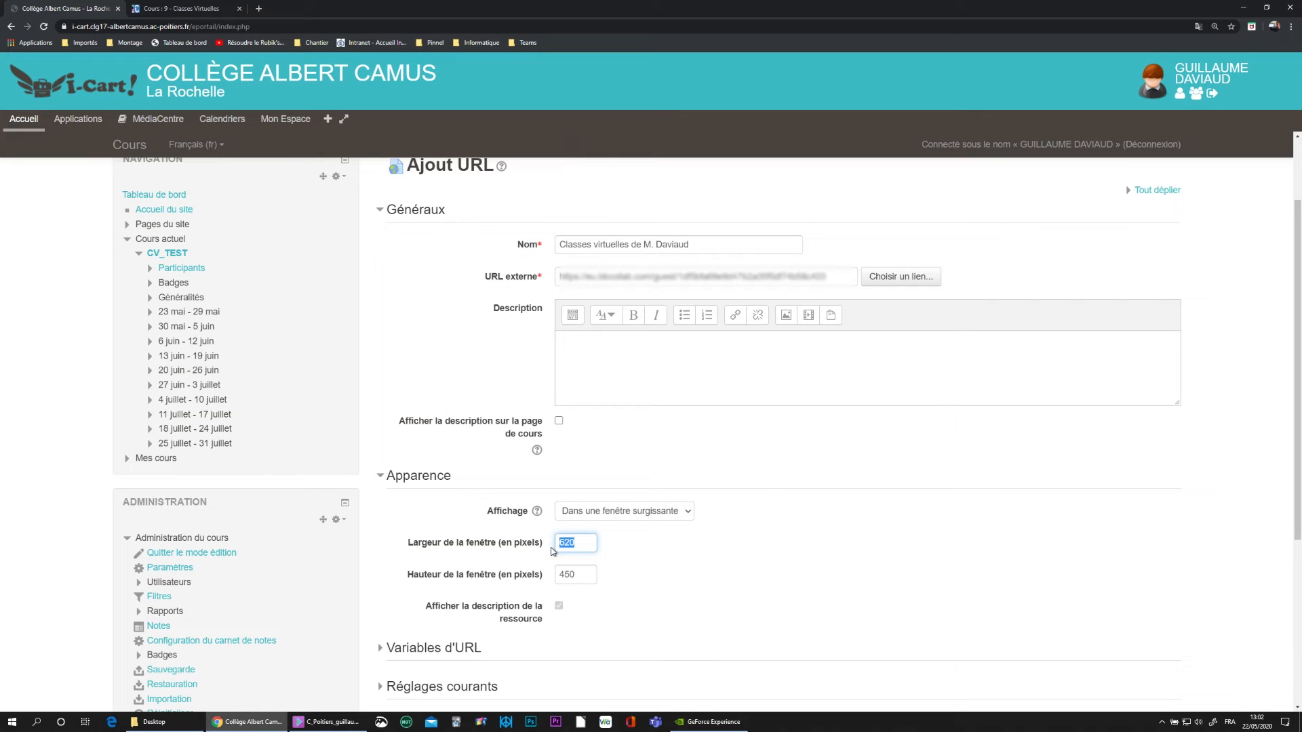
text(800)
double_click(581, 575)
text(600)
scroll(557, 575, down, 2)
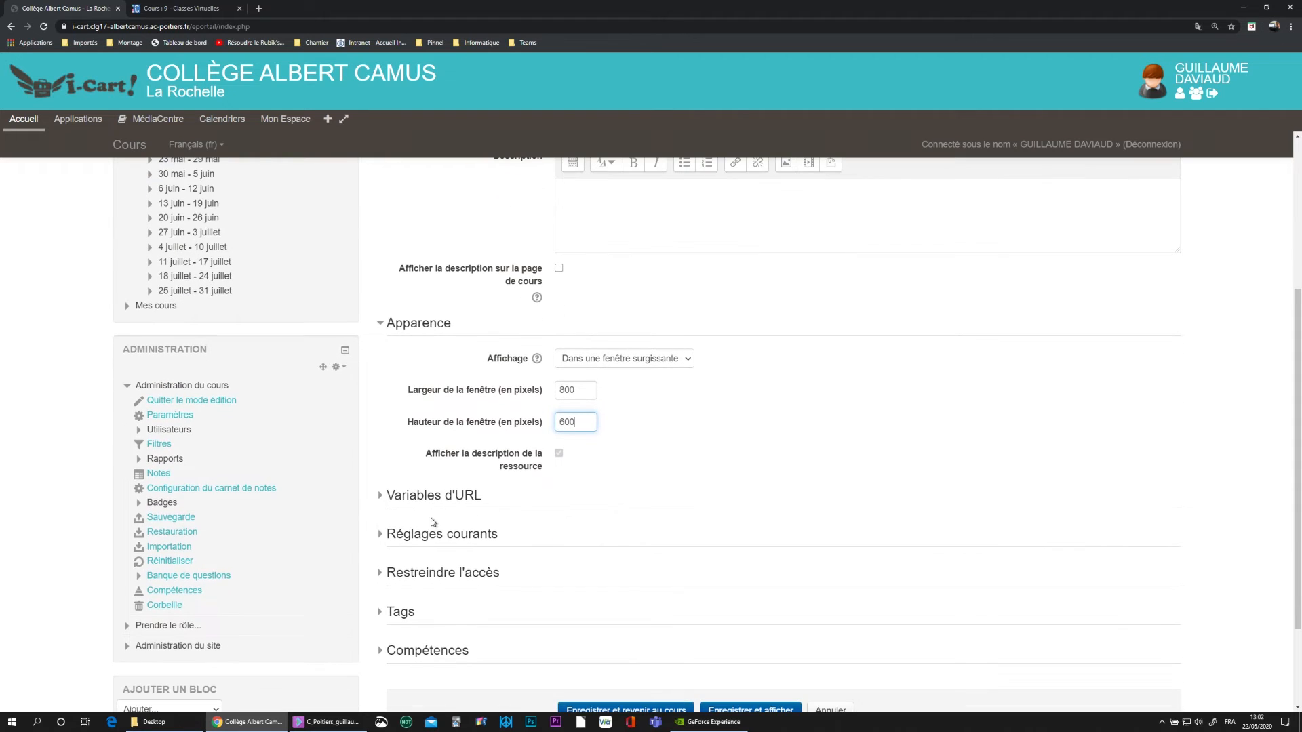
- Add URL variable parameter 'guestName' mapped to the user's 'Nom complet'
click(381, 497)
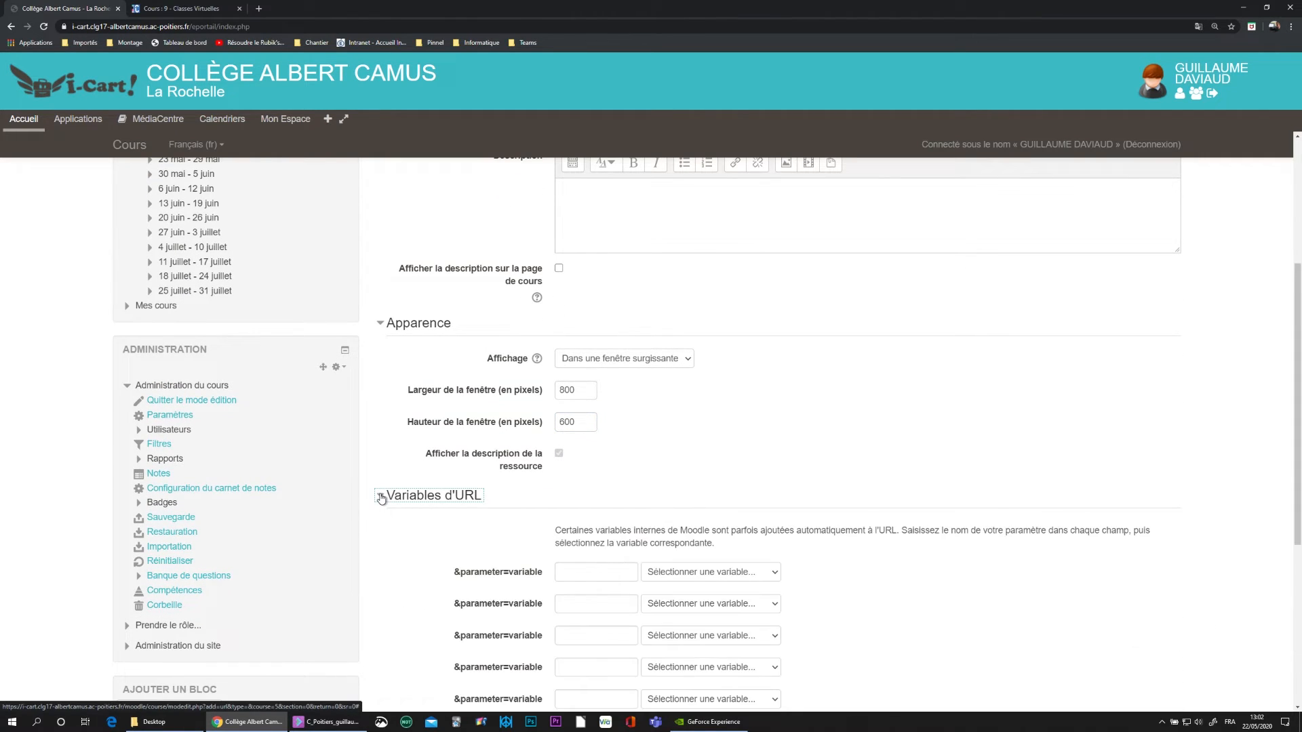
click(567, 573)
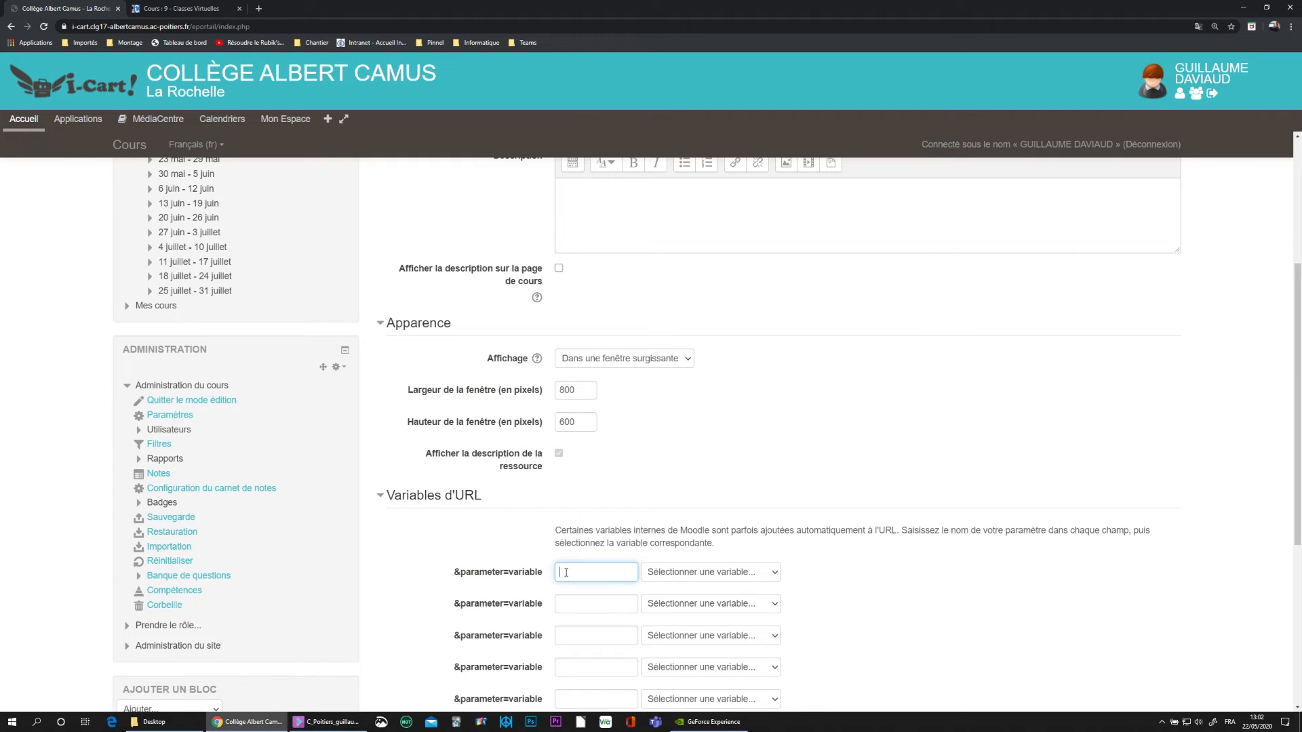
text(guestNam)
click(765, 575)
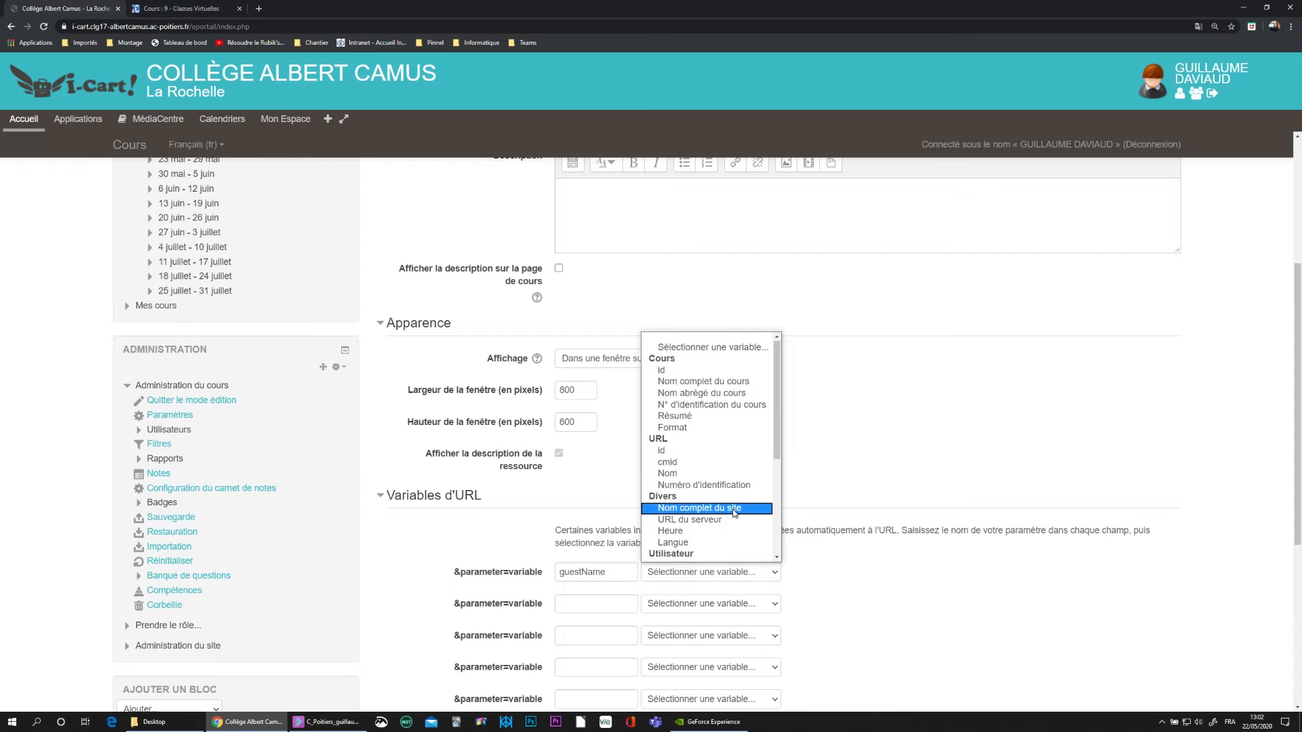
scroll(734, 512, down, 5)
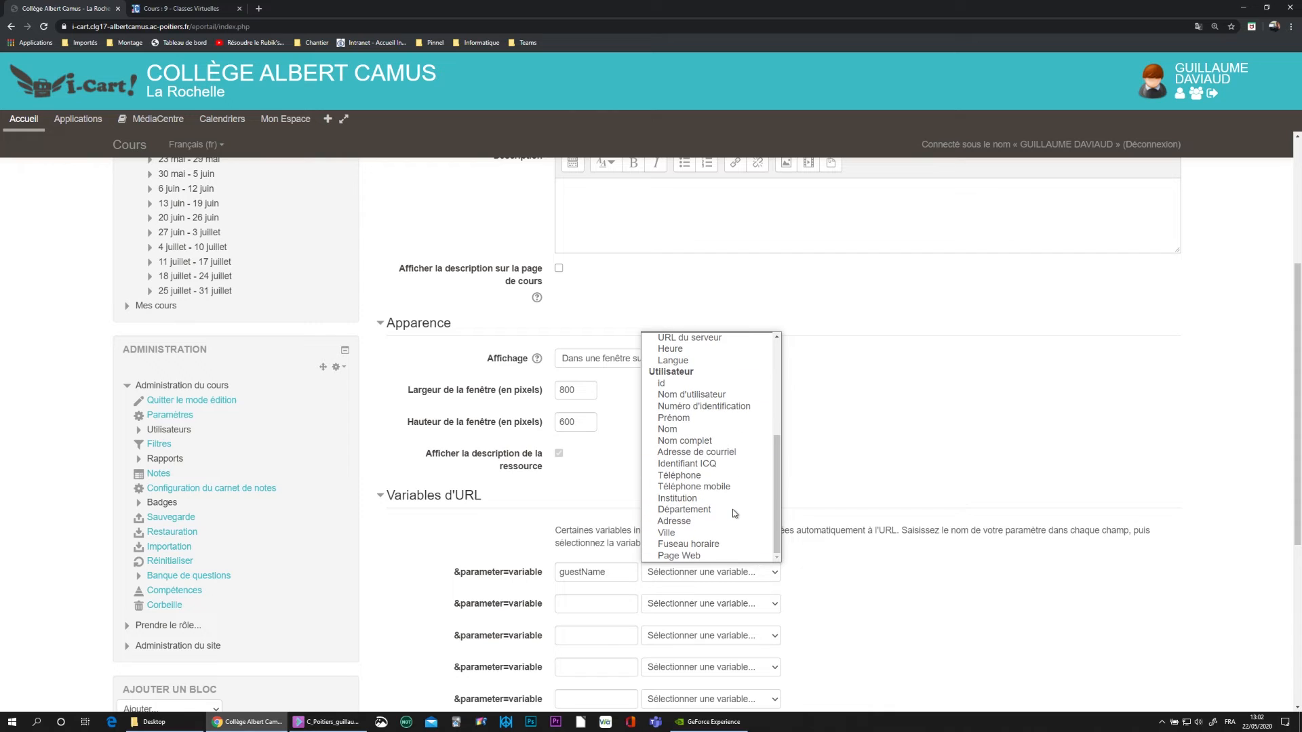
click(694, 445)
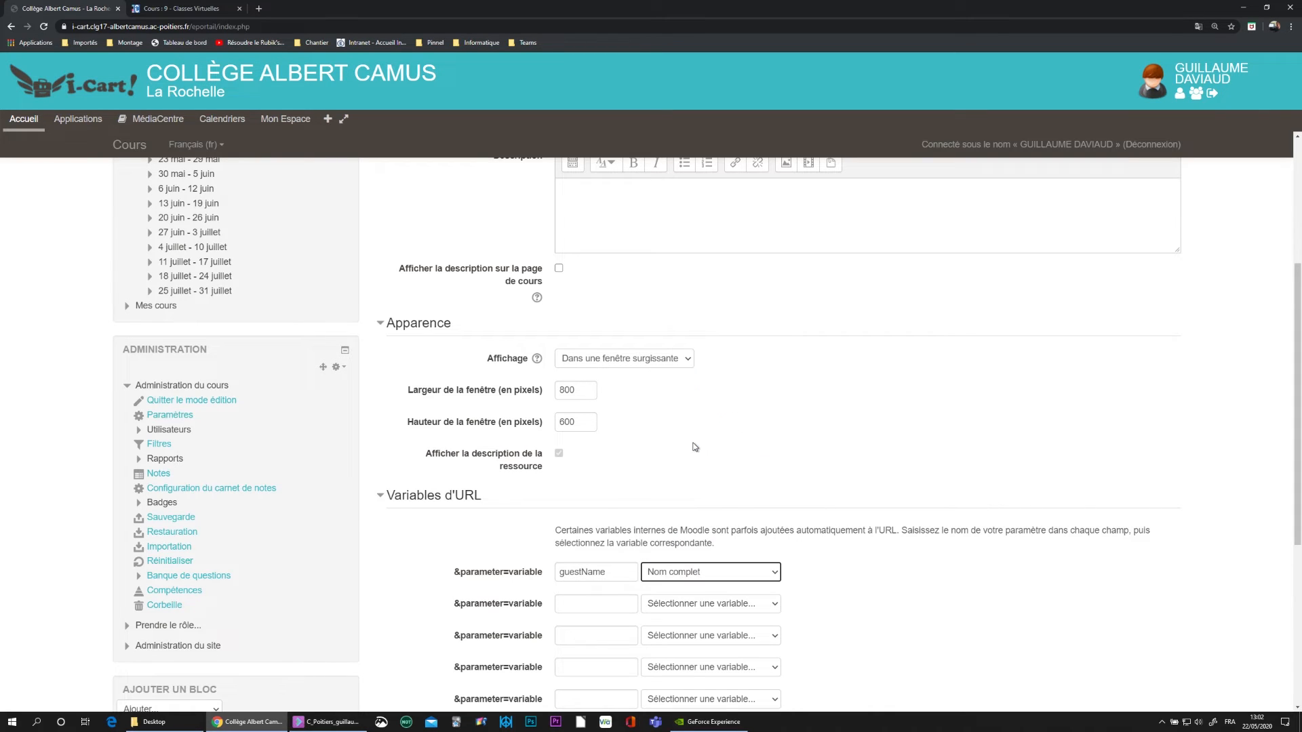
scroll(709, 496, down, 3)
scroll(709, 500, down, 2)
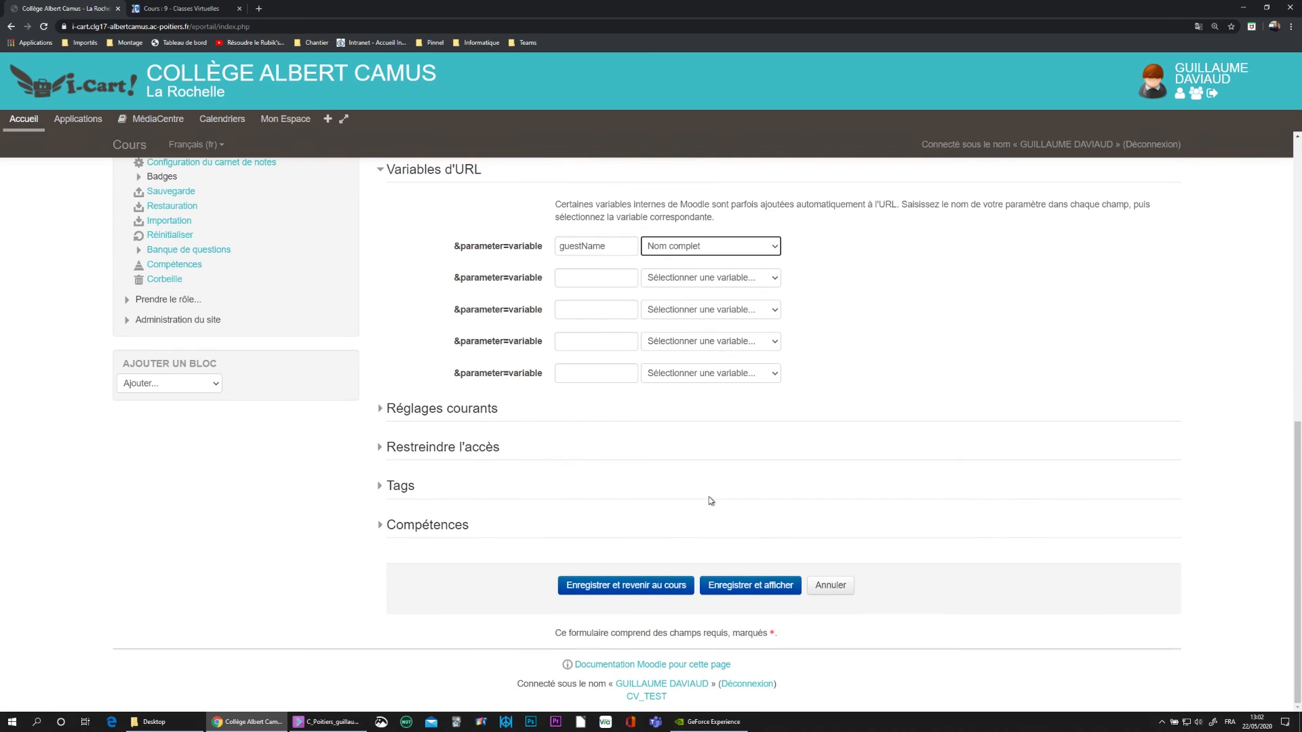
- Save the URL resource, then open the course's Utilisateurs inscrits page
click(746, 587)
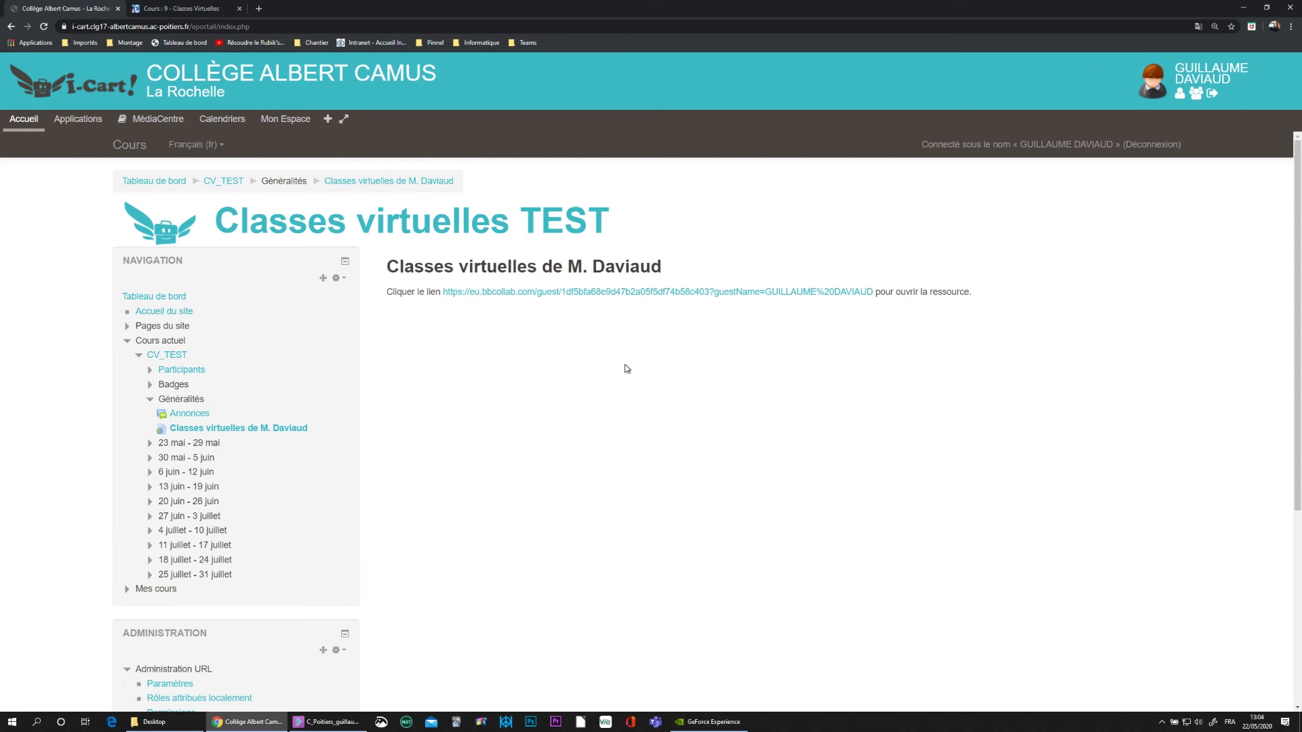
scroll(625, 366, down, 3)
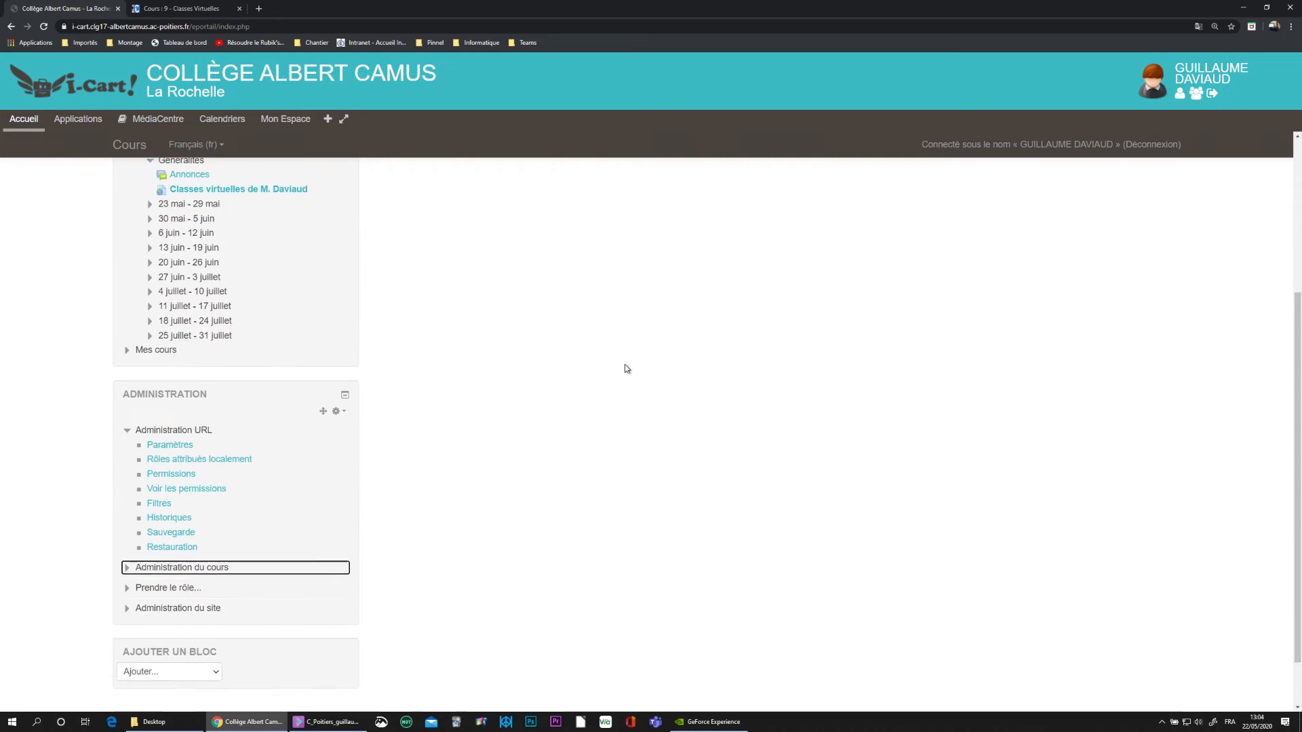
click(127, 554)
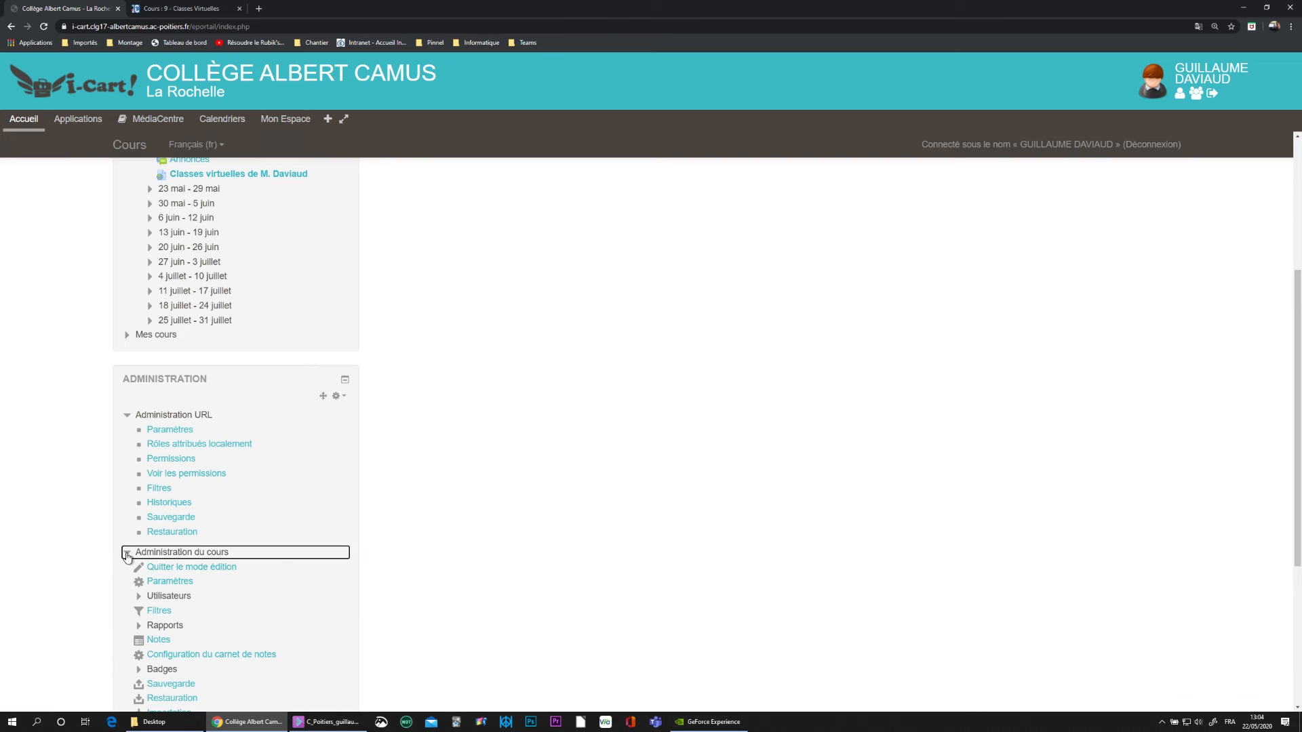
click(152, 598)
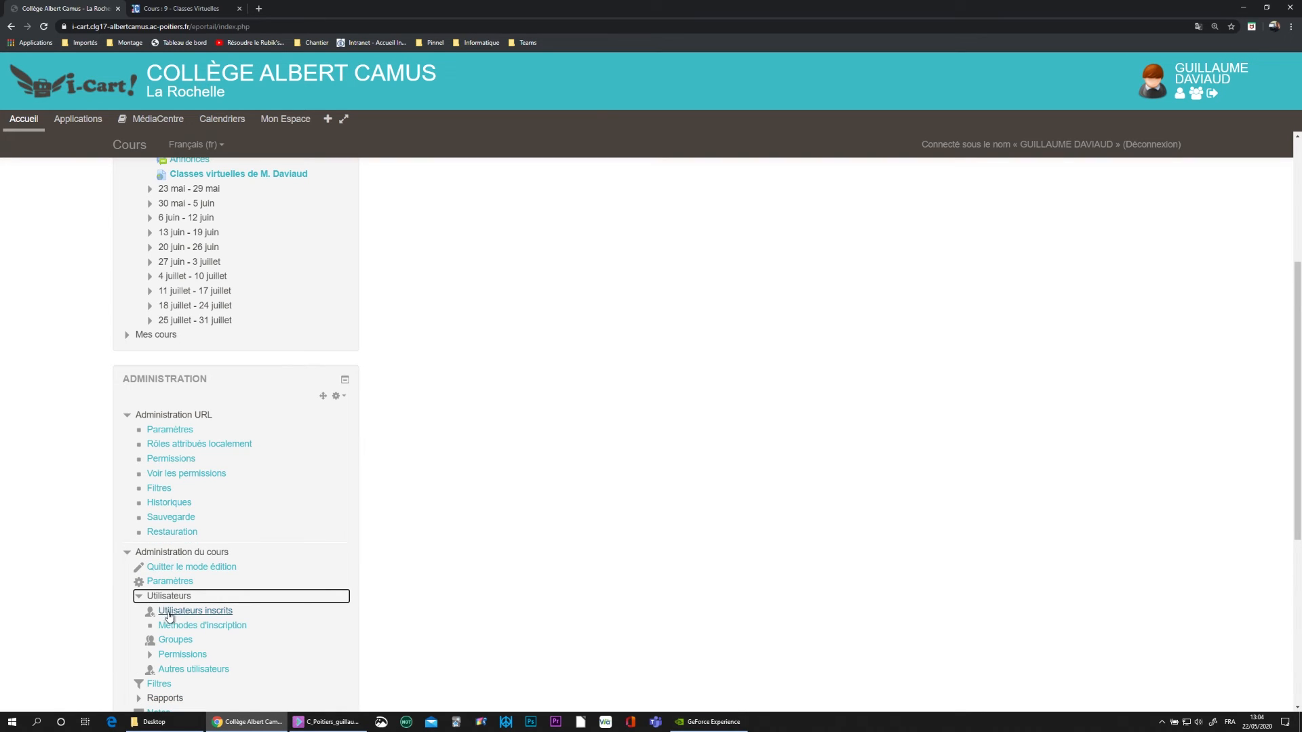
click(169, 615)
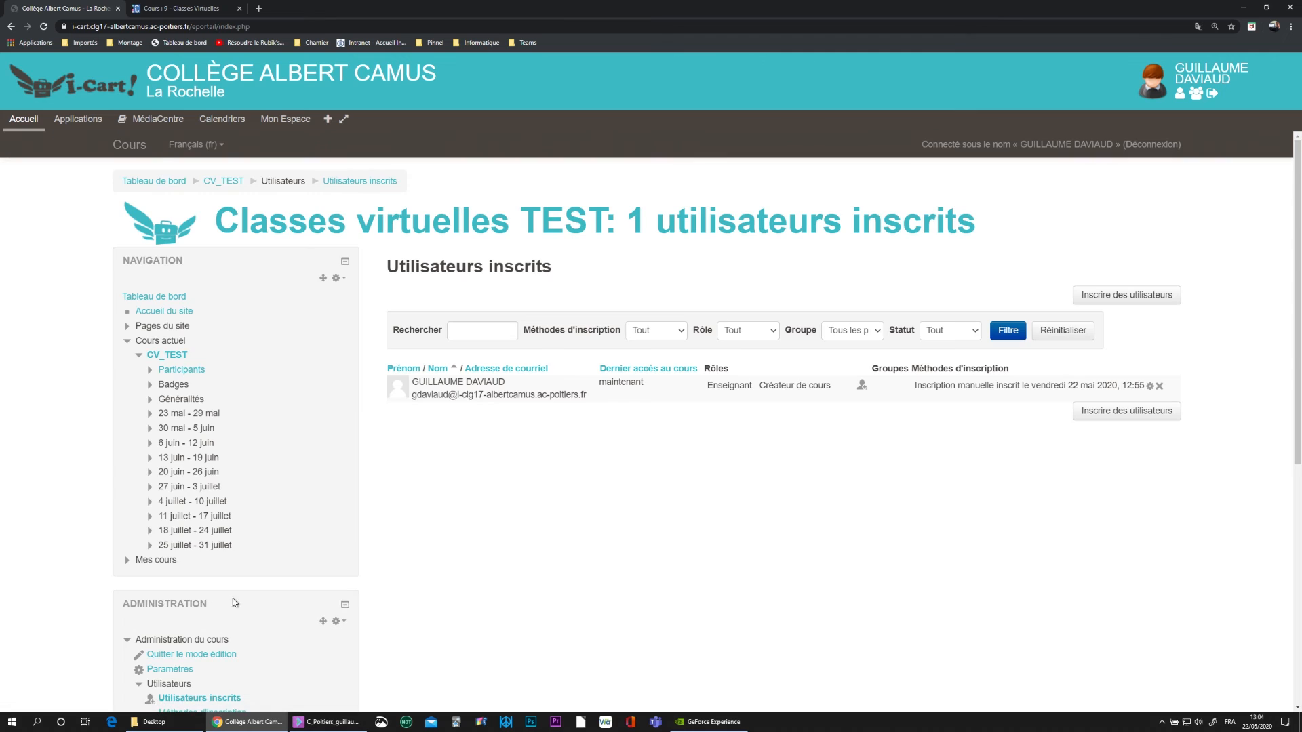
- Enrol the Classe-3a and Classe-3b cohorts through 'Parcourir les cohortes' and finish enrolment
click(1130, 301)
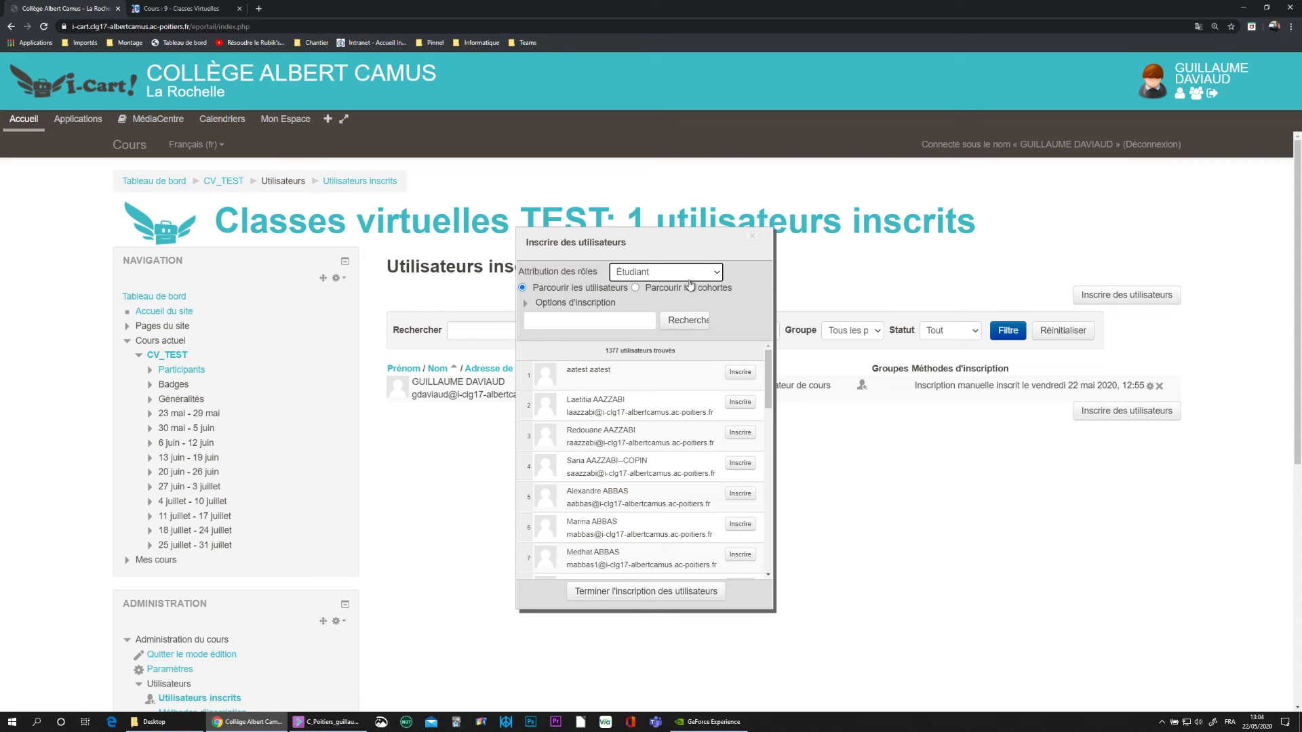
click(635, 289)
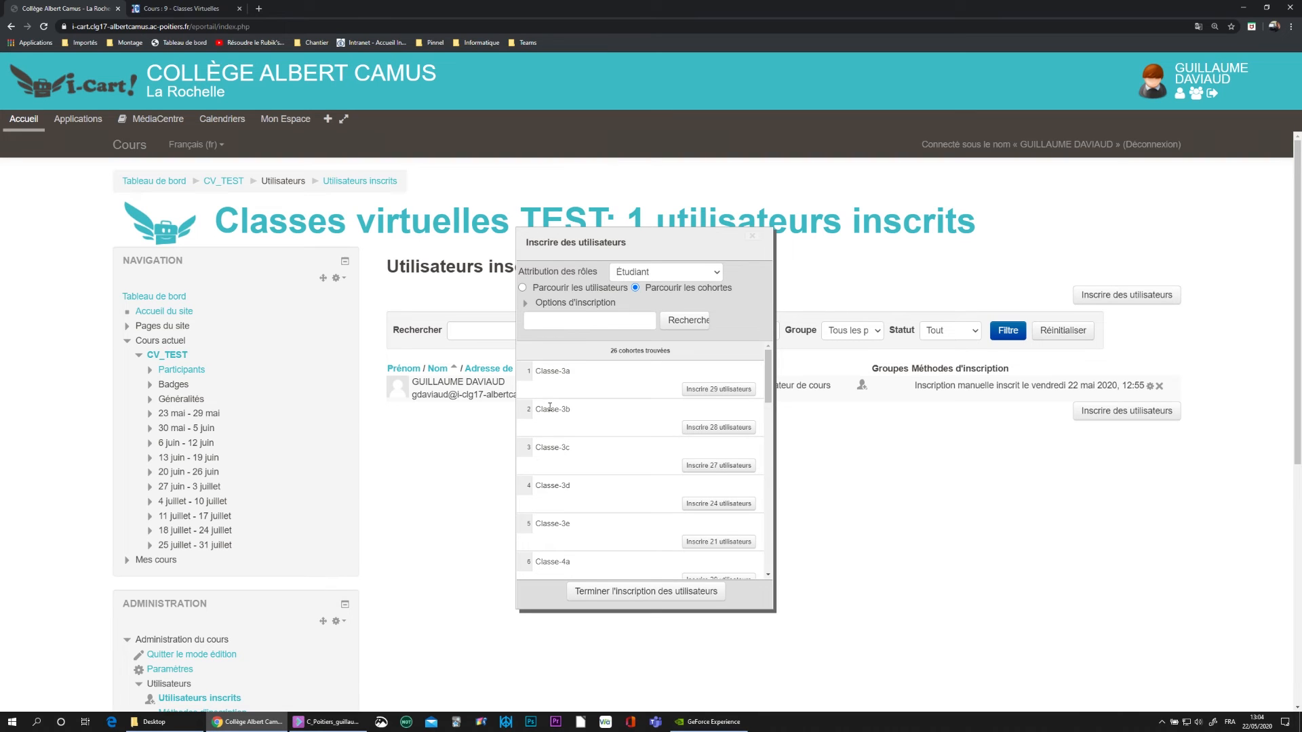
click(712, 392)
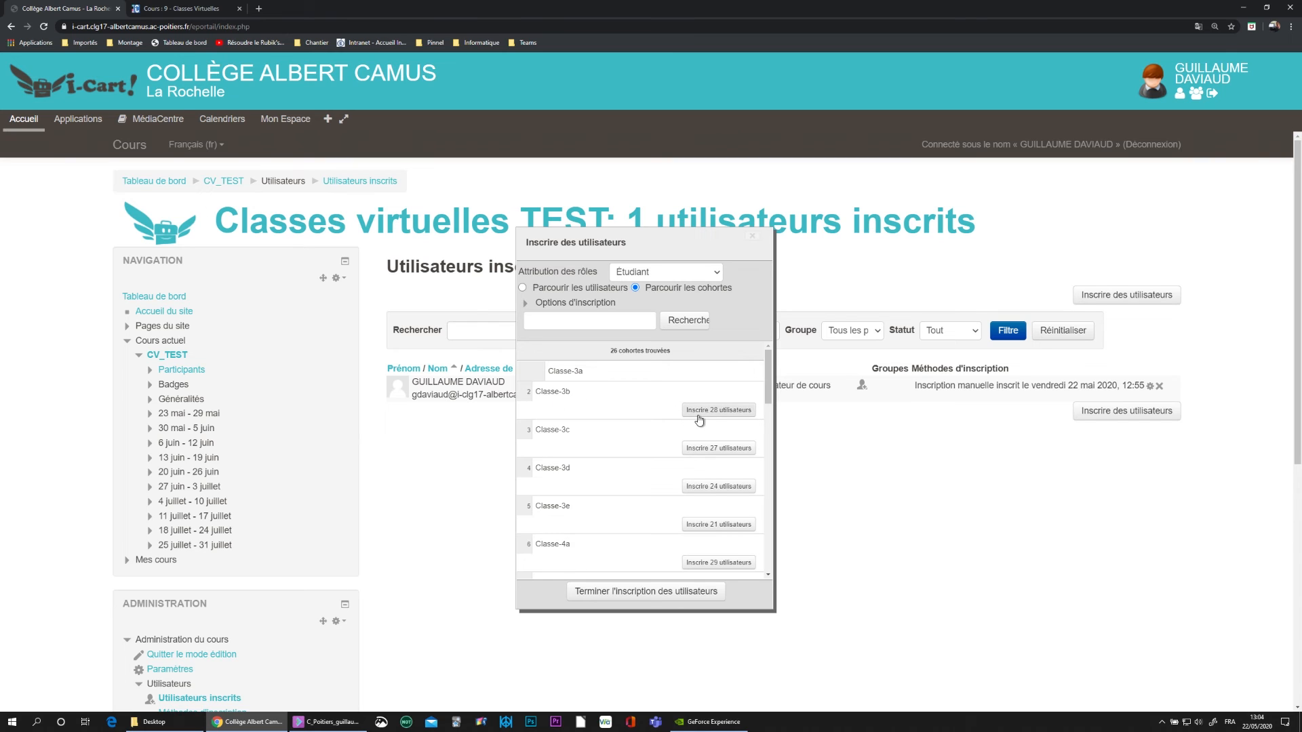
click(704, 413)
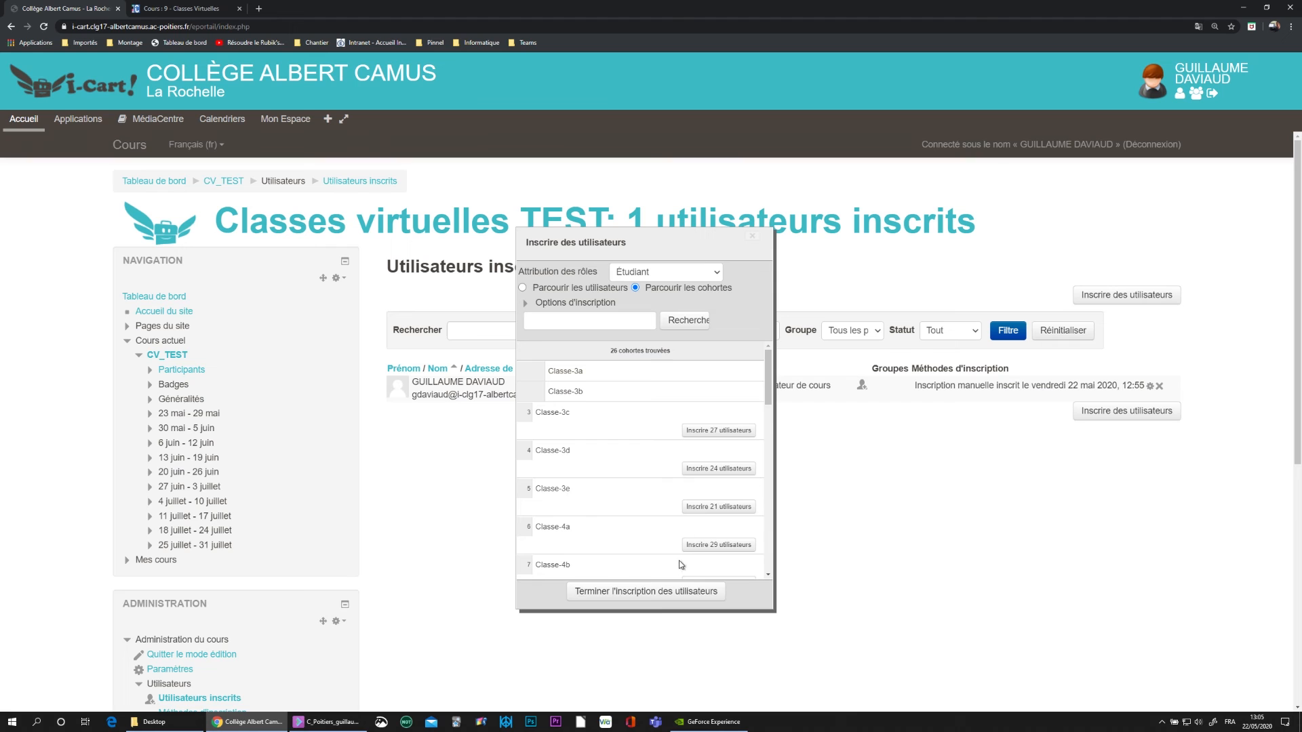
click(638, 592)
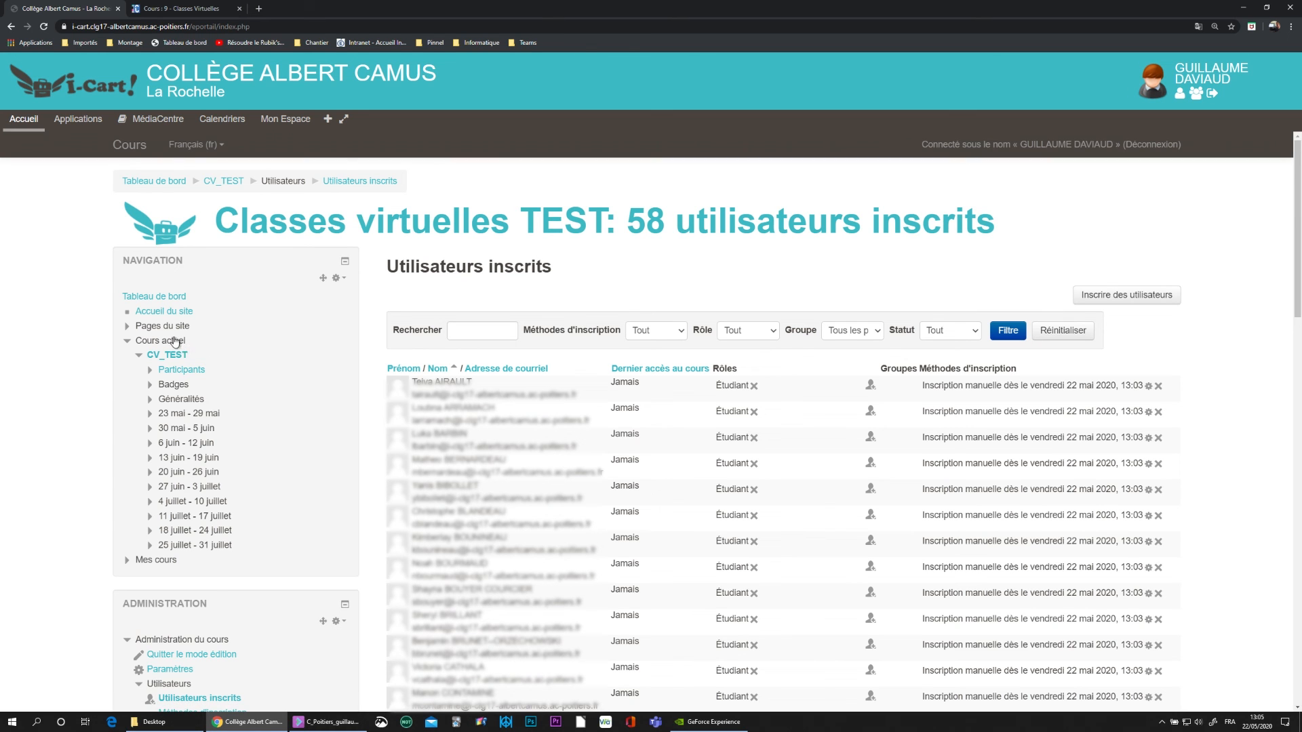
- Launch the CV_TEST Collaborate room from the course, maximize its window and show the chat panel
click(167, 358)
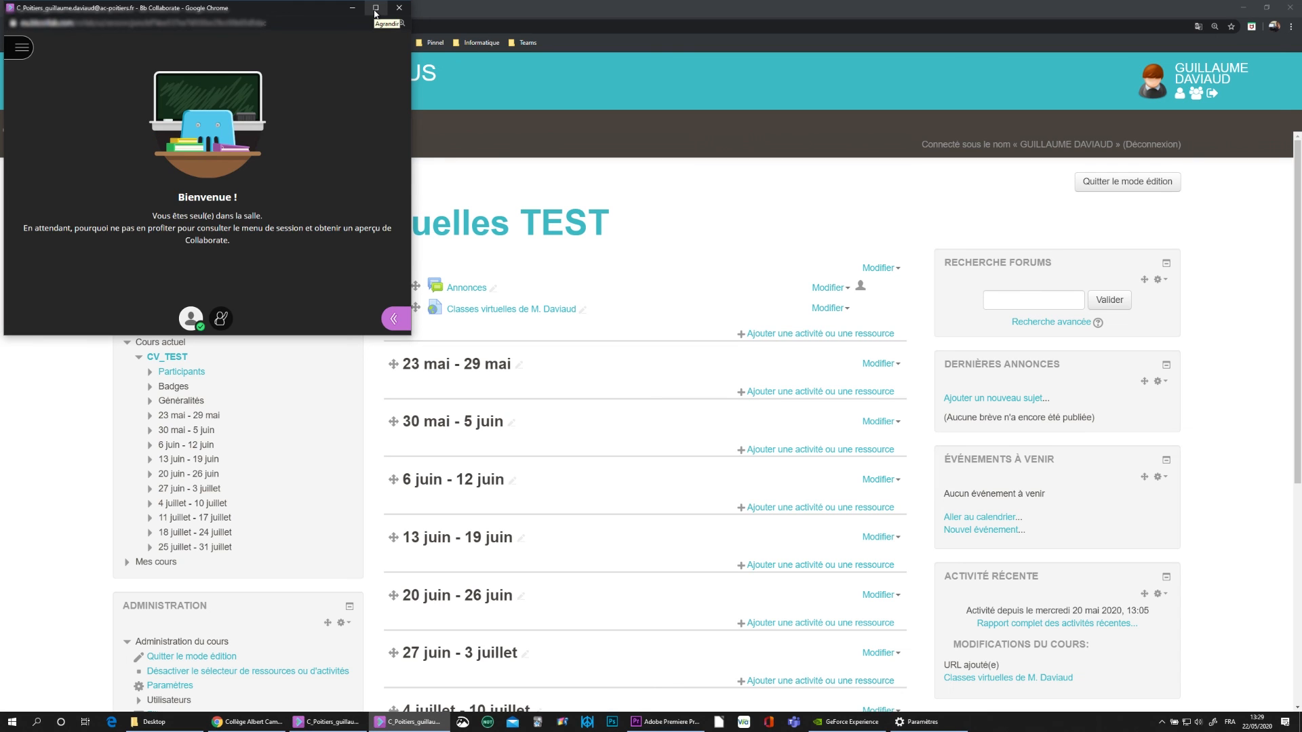
click(375, 8)
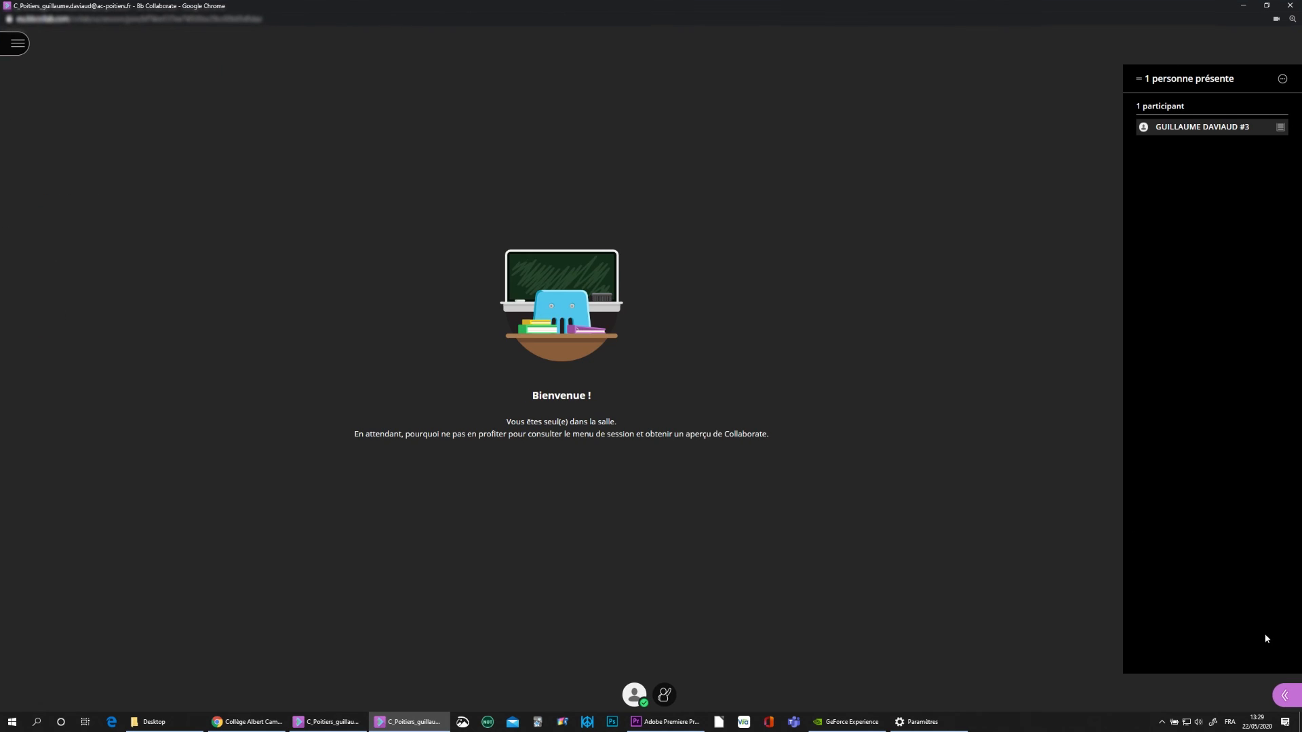
click(1283, 697)
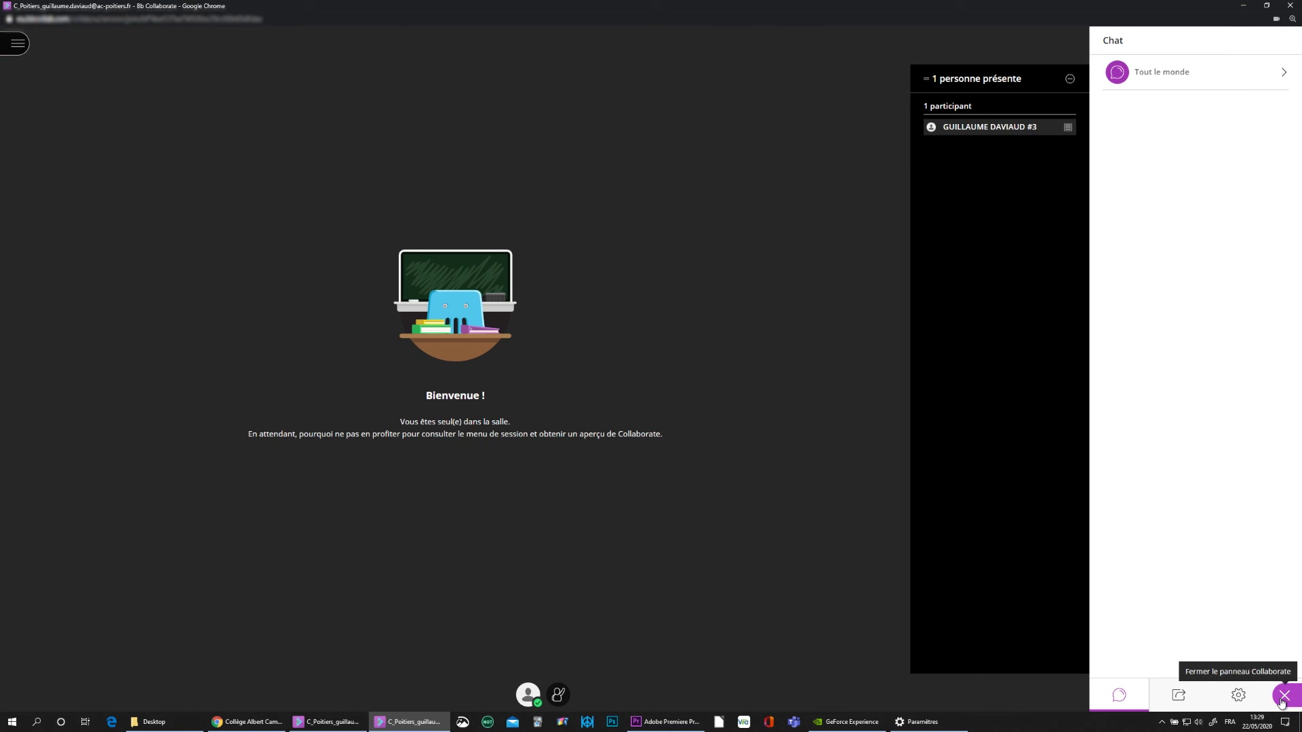